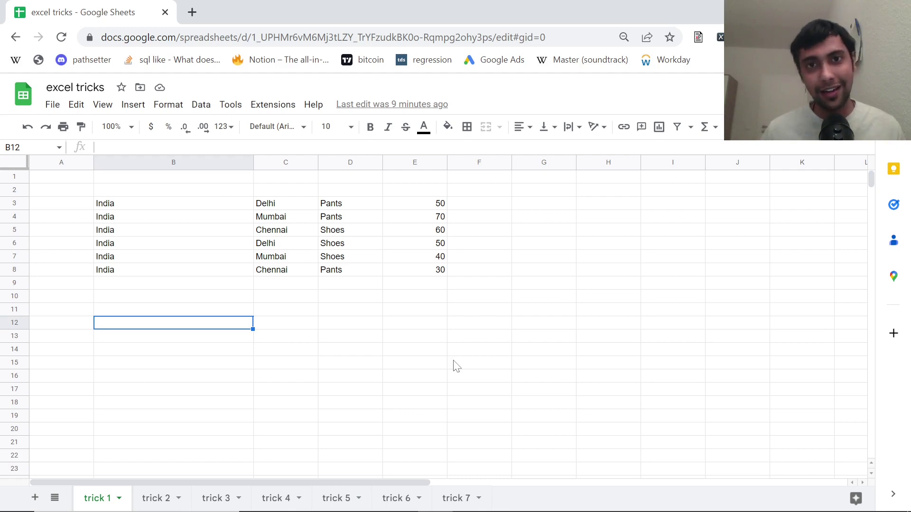
# - Examine the country, city, product and quantity rows in B3:E8 on the trick 1 sheet
pyautogui.press('Up')
pyautogui.press('Up')
pyautogui.press('Up')
pyautogui.press('Up')
pyautogui.press('Up')
pyautogui.press('Up')
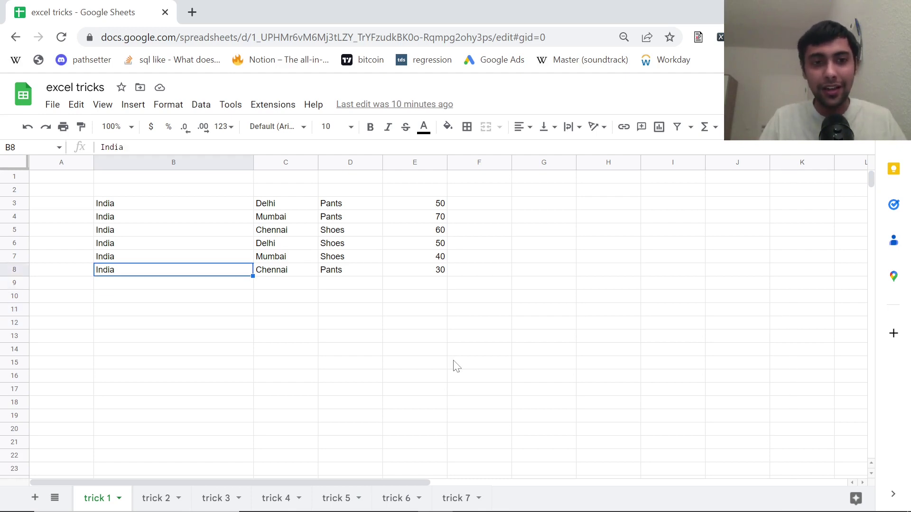
pyautogui.press('Up')
pyautogui.press('Up')
pyautogui.press('Down')
pyautogui.press('Down')
pyautogui.press('Down')
pyautogui.press('Down')
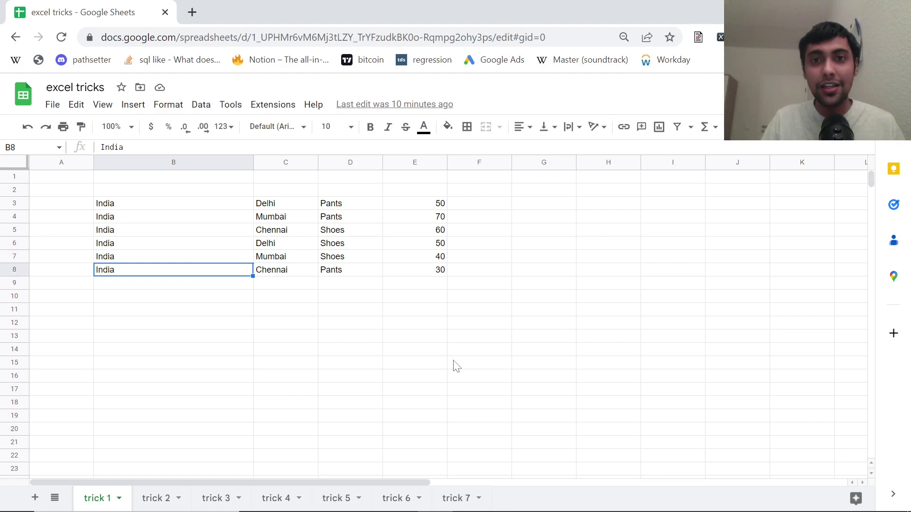
pyautogui.press('Up')
pyautogui.press('Up')
pyautogui.press('Up')
pyautogui.press('Up')
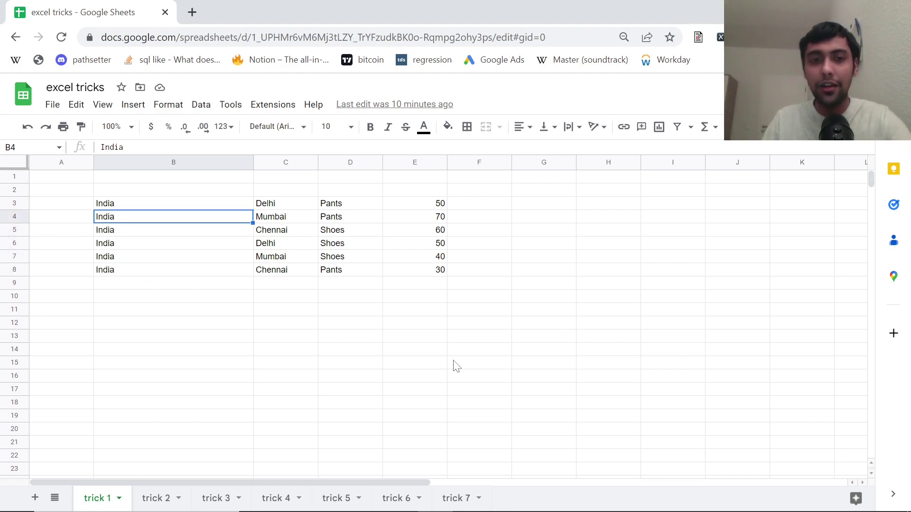
pyautogui.press('Up')
pyautogui.hotkey('shift', 'Right')
pyautogui.hotkey('shift', 'Right')
pyautogui.hotkey('shift', 'Right')
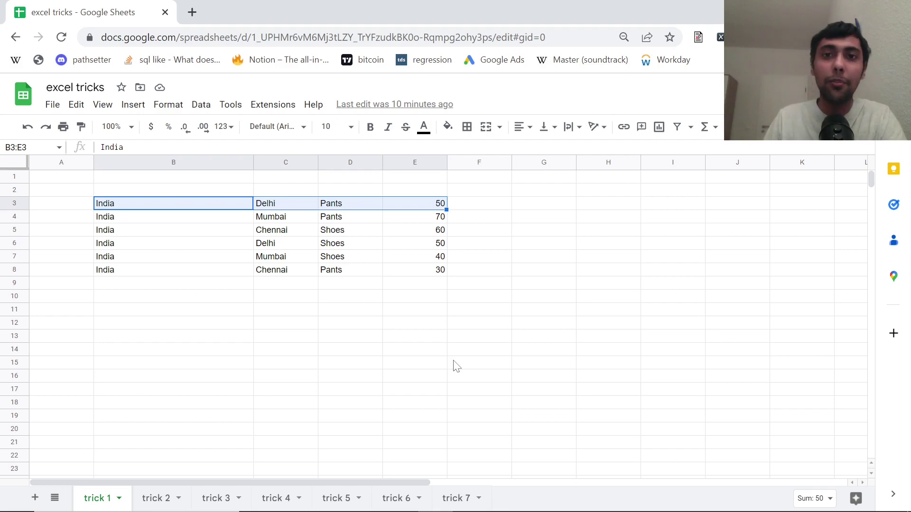
pyautogui.press('Down')
pyautogui.press('Right')
pyautogui.press('Down')
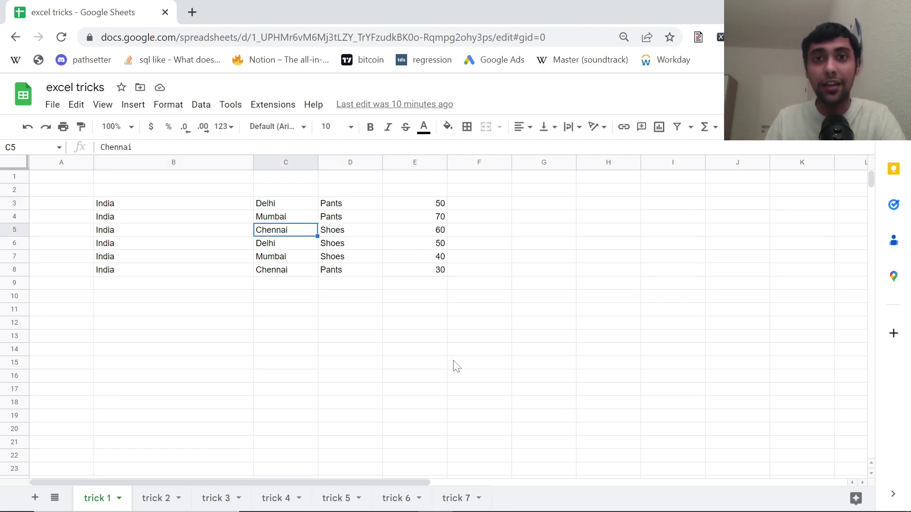
# - Start a FILTER formula in cell B12 with the data table B3:E8 as its range
pyautogui.press('Down')
pyautogui.press('Down')
pyautogui.press('Down')
pyautogui.press('Down')
pyautogui.press('Down')
pyautogui.press('Down')
pyautogui.press('Down')
pyautogui.press('Down')
pyautogui.press('Down')
pyautogui.press('Down')
pyautogui.press('Down')
pyautogui.press('Left')
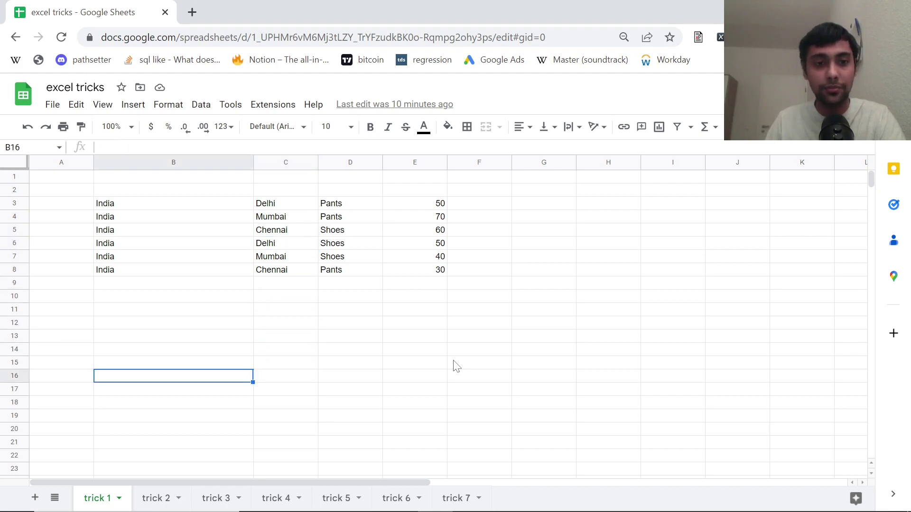
pyautogui.press('Up')
pyautogui.press('Up')
pyautogui.press('Up')
pyautogui.press('Up')
pyautogui.write('=filter')
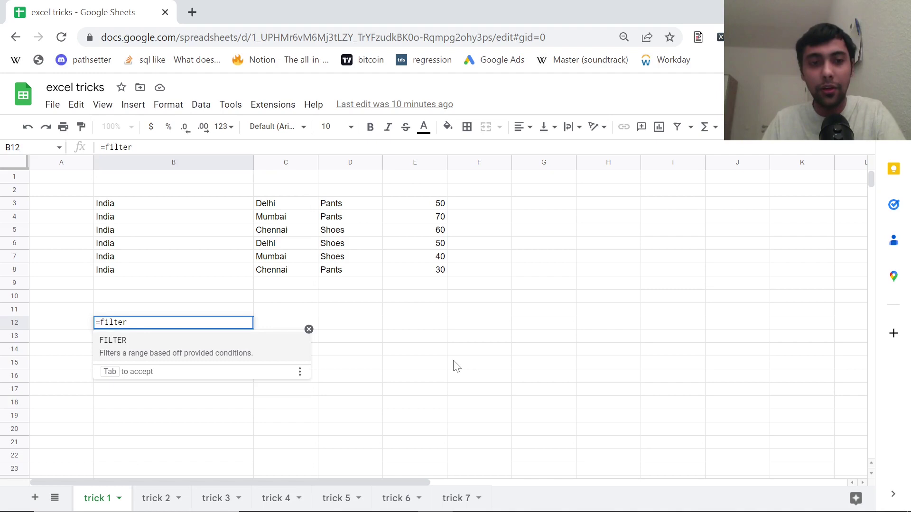
pyautogui.write('(')
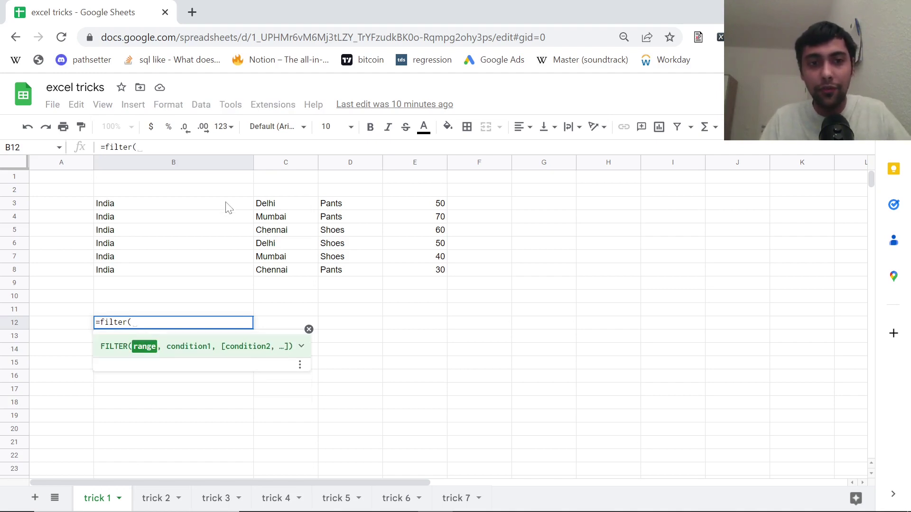
pyautogui.moveTo(226, 208); pyautogui.dragTo(413, 269)
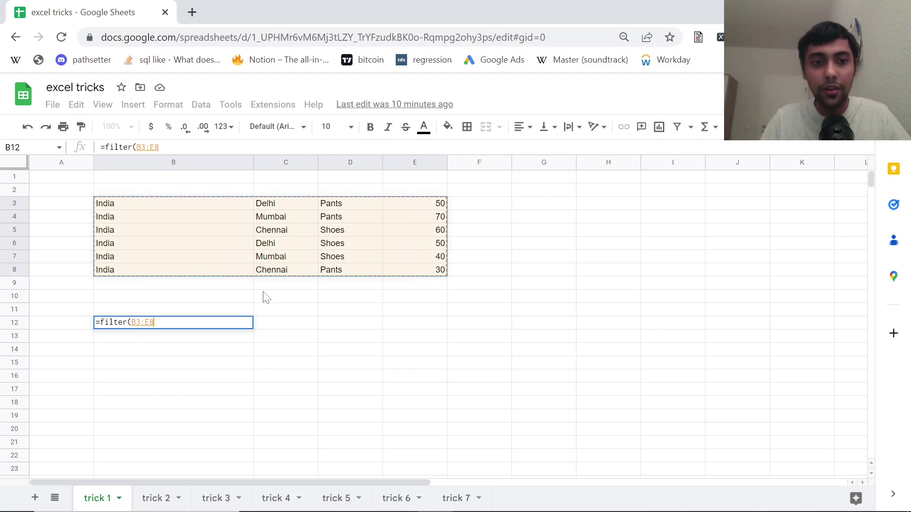
# - Complete the FILTER formula with the condition C3:C8="Chennai" to extract the matching city rows
pyautogui.write(',')
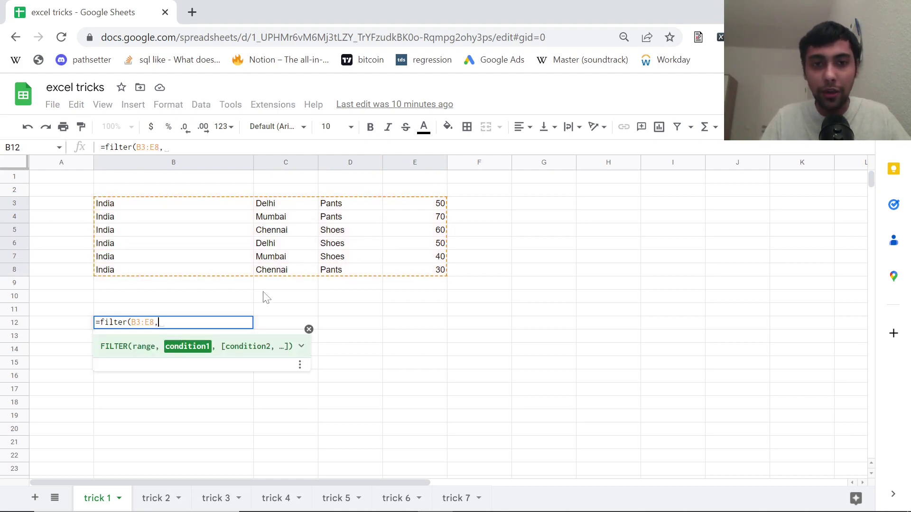
pyautogui.moveTo(274, 203); pyautogui.dragTo(283, 272)
pyautogui.write('="Chen')
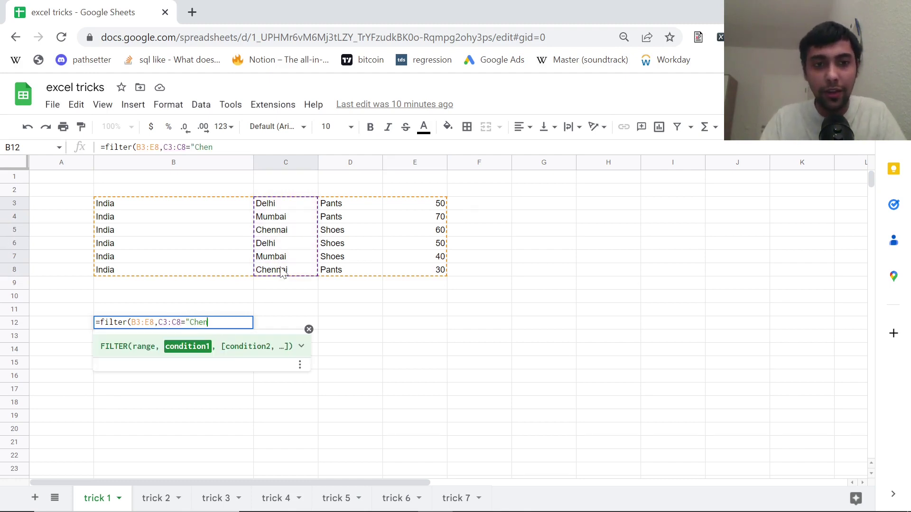
pyautogui.write('nai")')
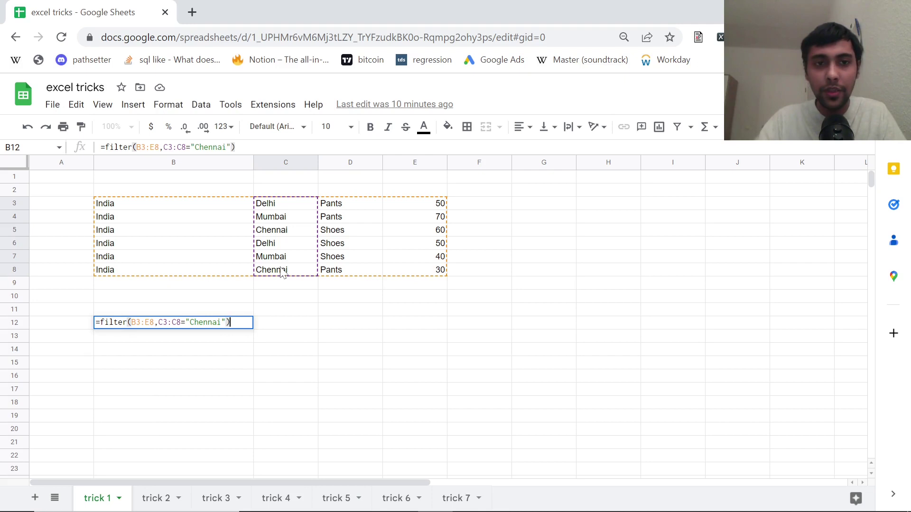
pyautogui.press('Return')
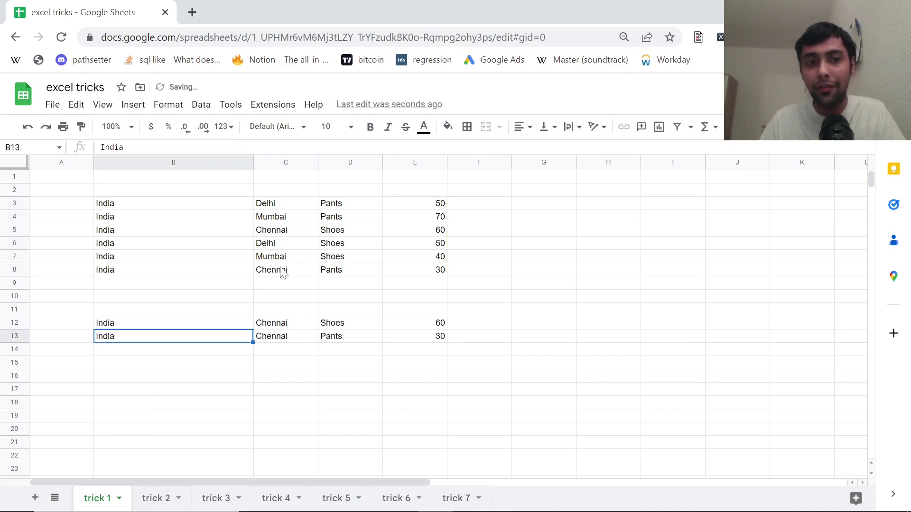
# - Change the city in the B12 FILTER condition to "Delhi"
pyautogui.press('Up')
pyautogui.press('Return')
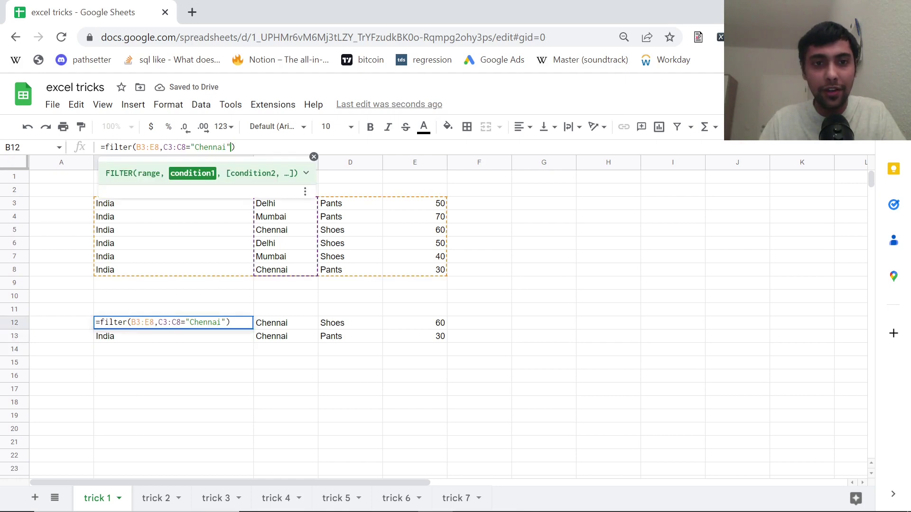
pyautogui.press('Left')
pyautogui.press('BackSpace')
pyautogui.press('BackSpace')
pyautogui.press('BackSpace')
pyautogui.press('BackSpace')
pyautogui.press('BackSpace')
pyautogui.press('BackSpace')
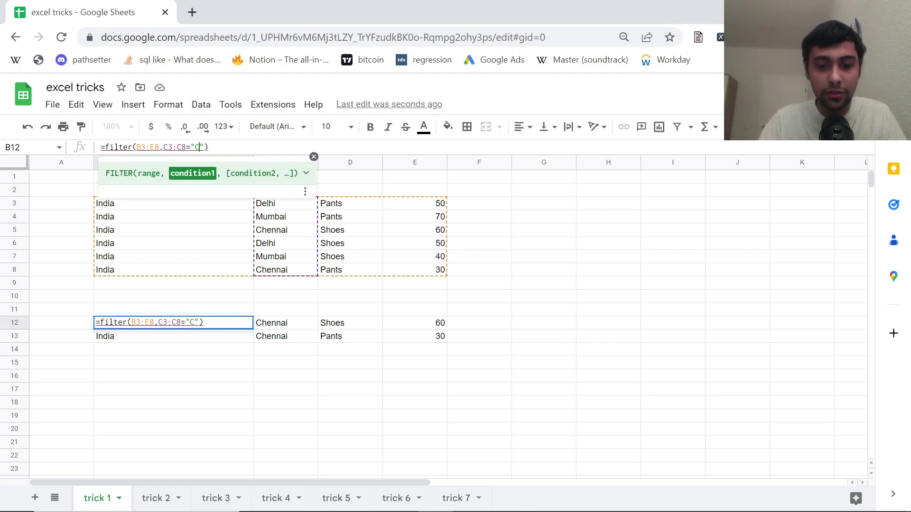
pyautogui.press('BackSpace')
pyautogui.write('Delhi')
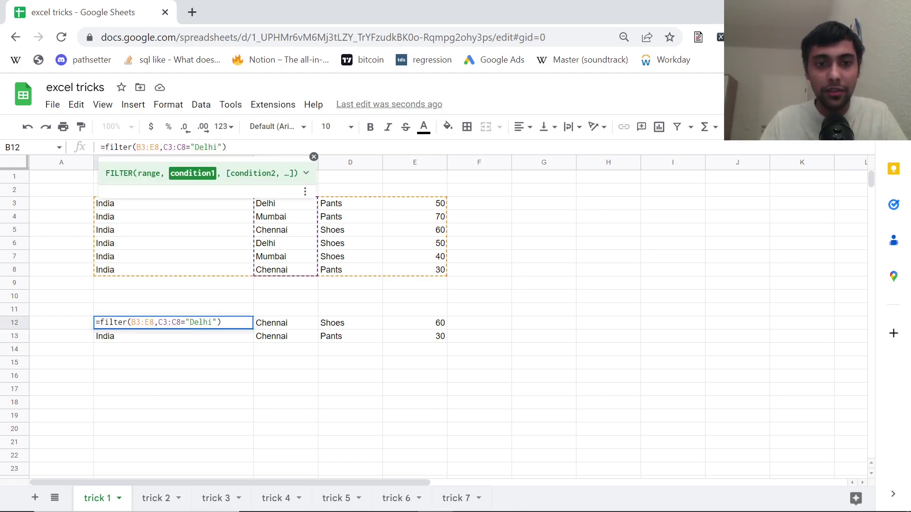
pyautogui.press('Return')
# - Examine the filtered rows returned by the formula in B12 across the city, product and quantity columns
pyautogui.press('Up')
pyautogui.press('Right')
pyautogui.press('Right')
pyautogui.press('Left')
pyautogui.press('Left')
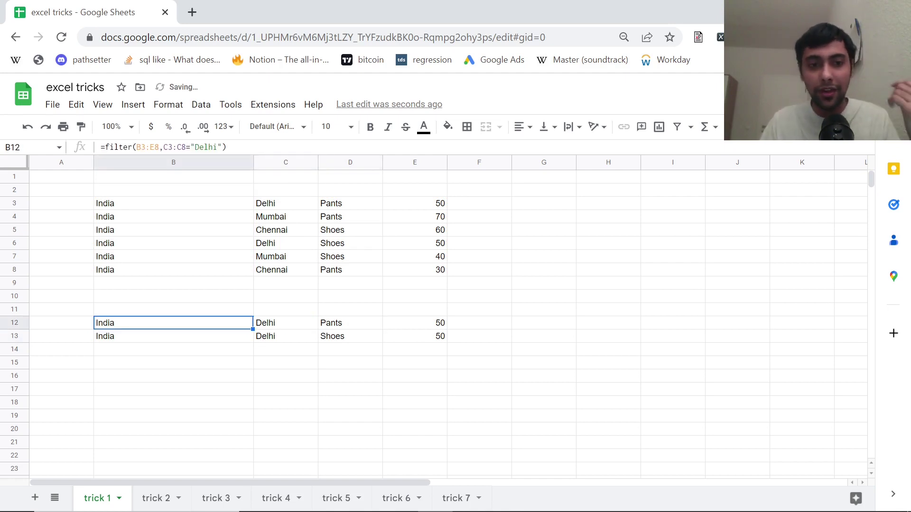
pyautogui.press('Right')
pyautogui.press('Right')
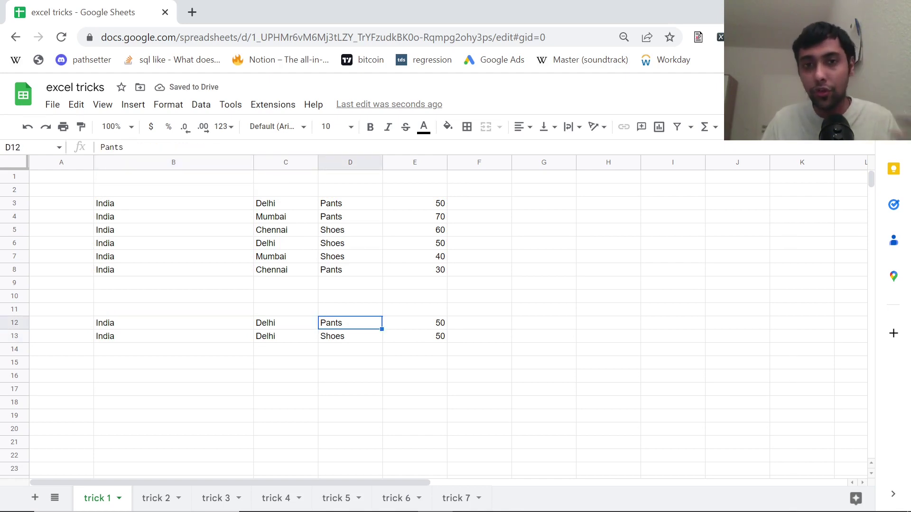
pyautogui.press('Right')
pyautogui.press('Right')
pyautogui.press('Left')
pyautogui.press('Left')
pyautogui.press('Left')
pyautogui.press('Left')
pyautogui.press('Left')
pyautogui.press('Right')
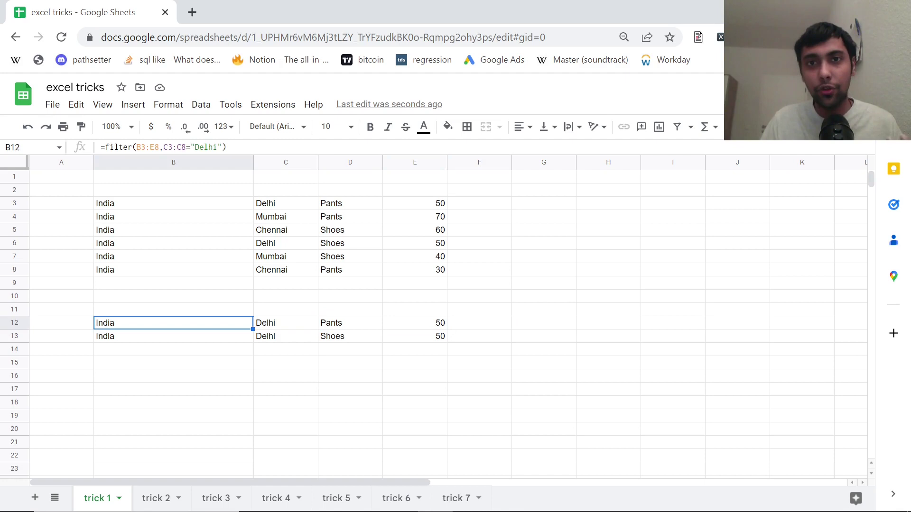
# - Open the trick 2 sheet and examine the French sentence in cell B4
pyautogui.click(159, 497)
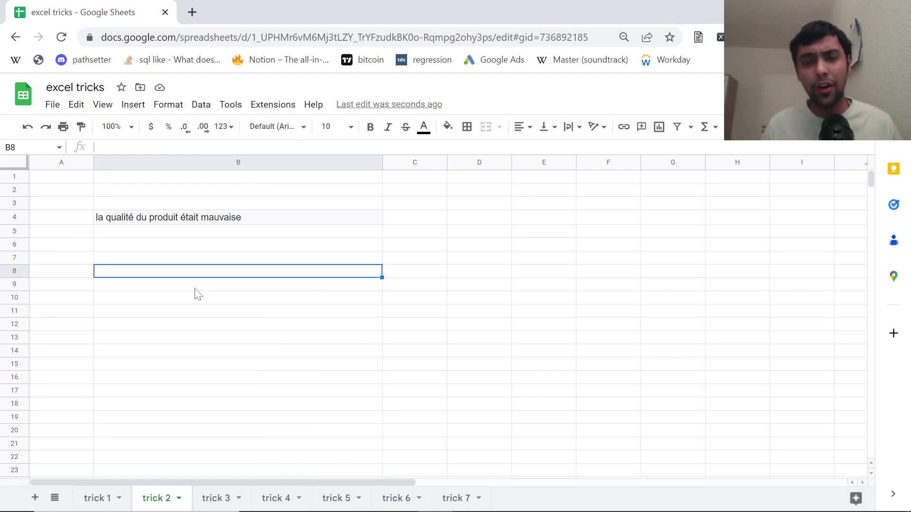
pyautogui.press('Up')
pyautogui.press('Up')
pyautogui.press('Up')
pyautogui.press('Up')
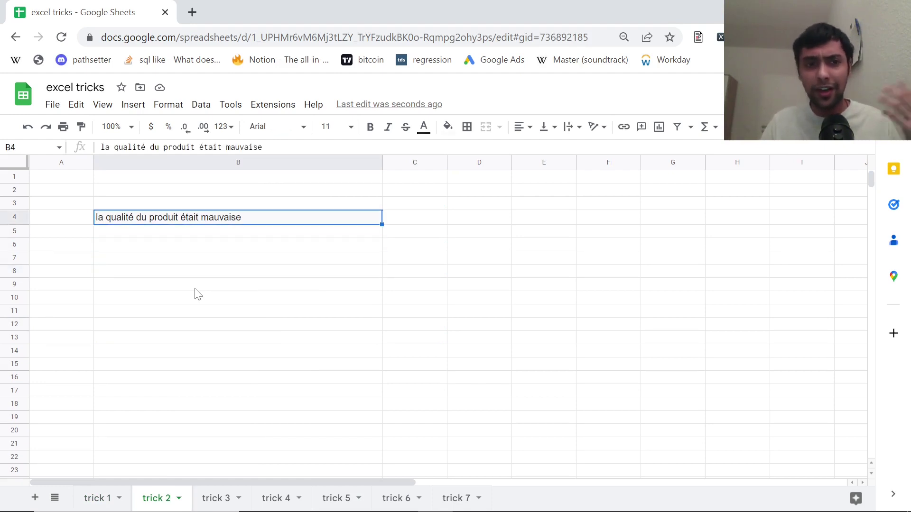
pyautogui.press('Down')
pyautogui.press('Down')
pyautogui.press('Down')
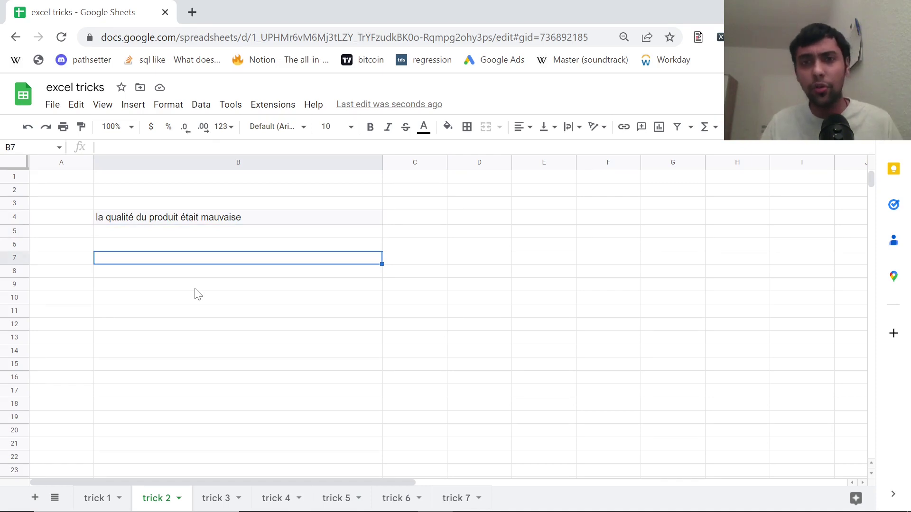
# - Translate the sentence in B4 from French to English by entering =googletranslate(B4,"FR","EN") in cell B8
pyautogui.press('Down')
pyautogui.write('=')
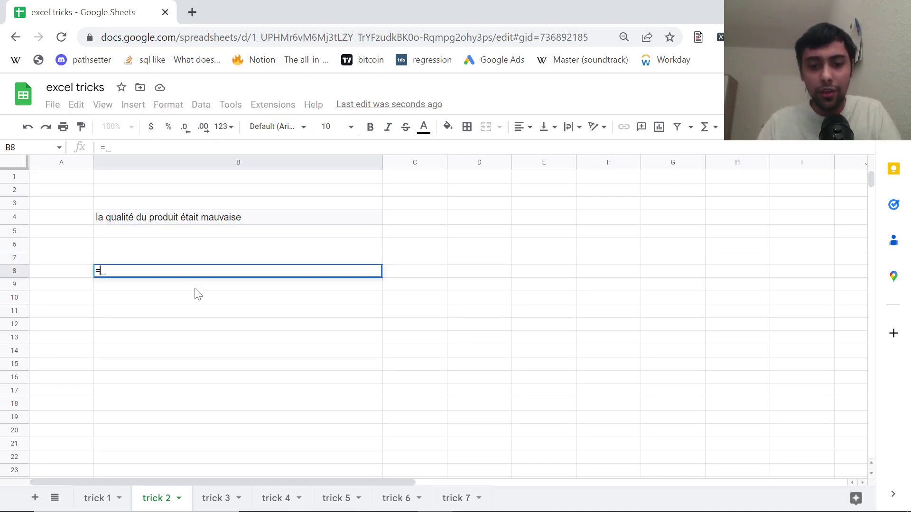
pyautogui.write('googletransla')
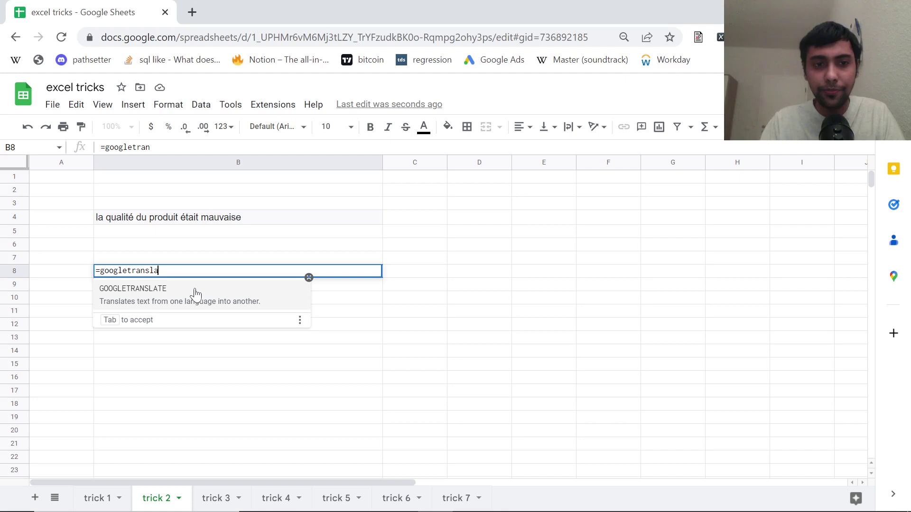
pyautogui.write('te(')
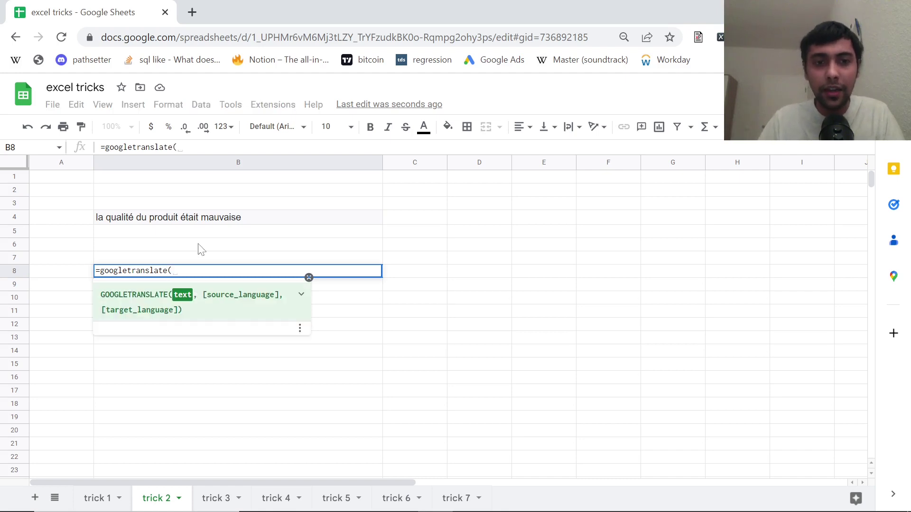
pyautogui.click(211, 225)
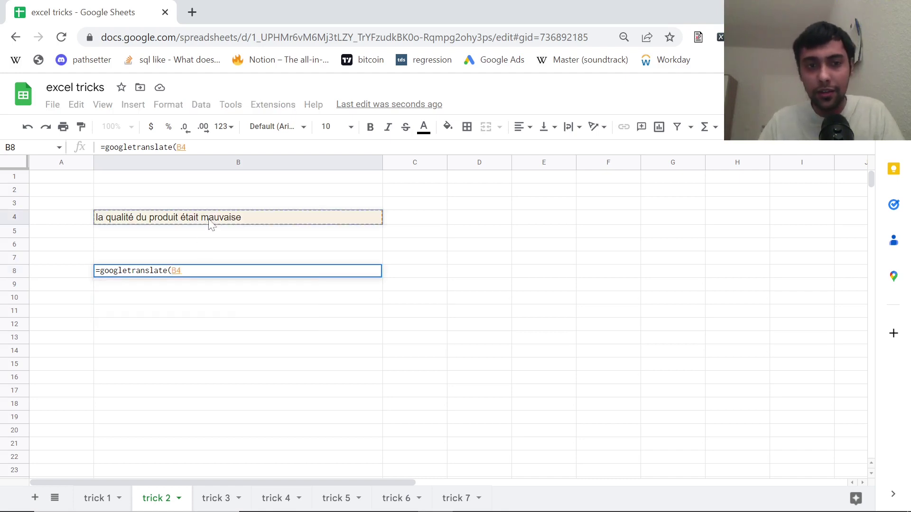
pyautogui.write(',"FR"')
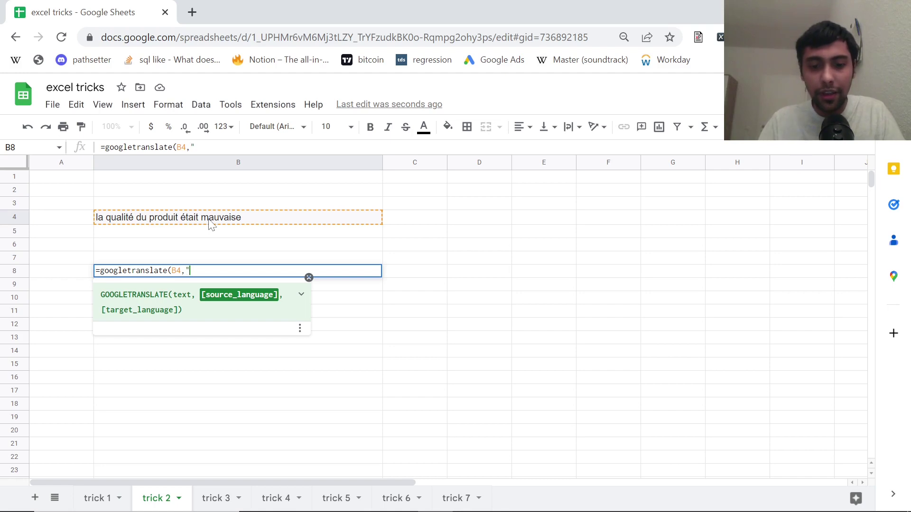
pyautogui.write(',"')
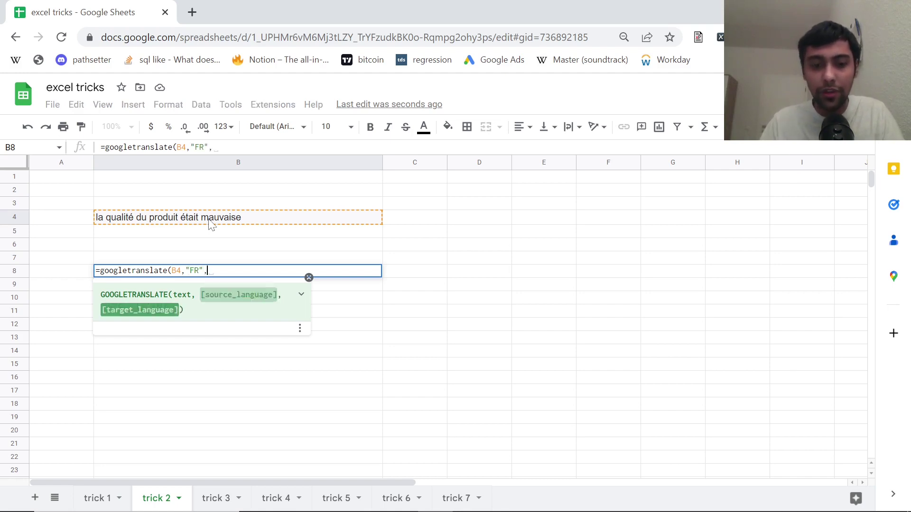
pyautogui.write('EN')
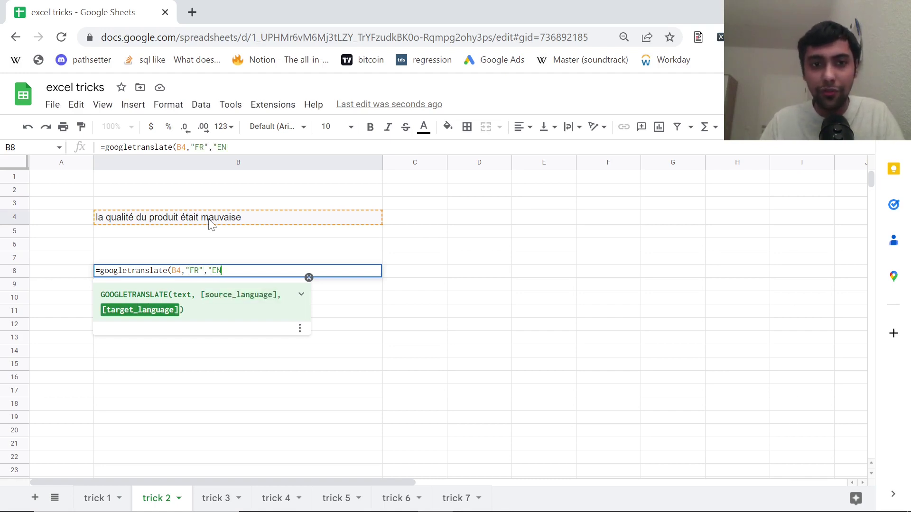
pyautogui.write('")')
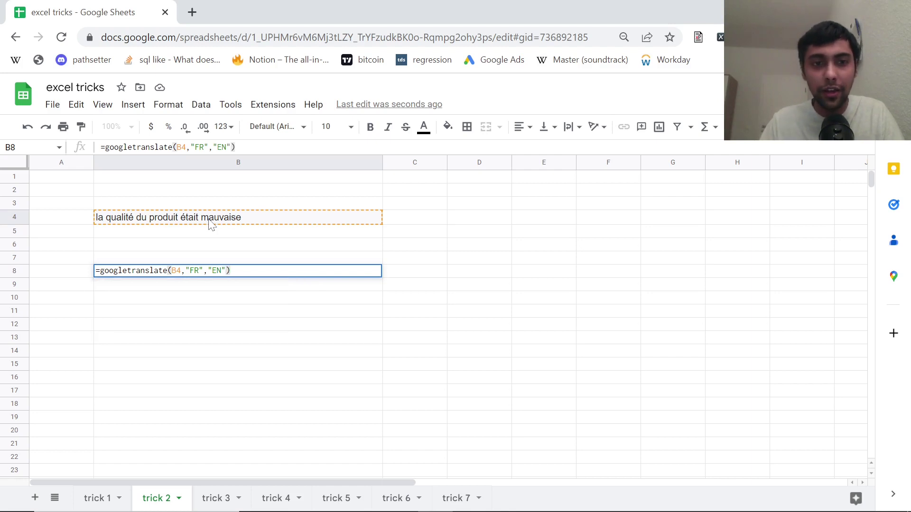
pyautogui.press('Return')
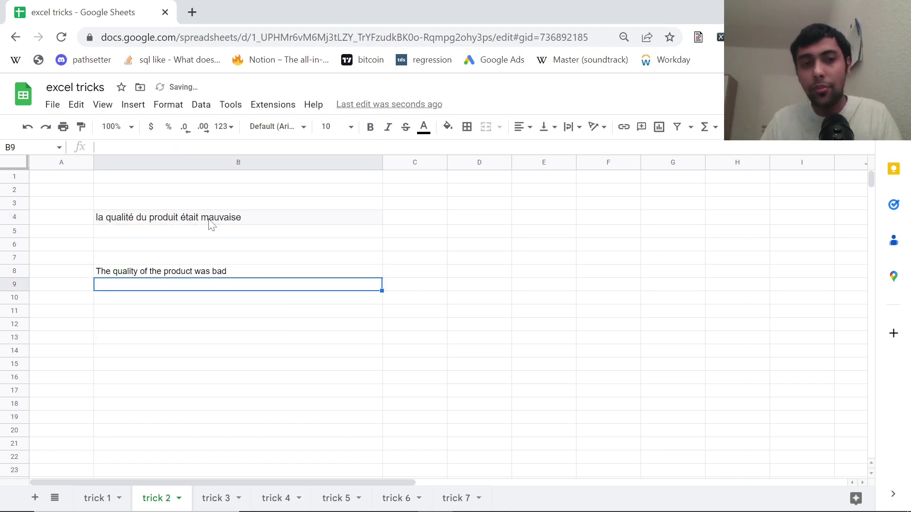
pyautogui.press('Up')
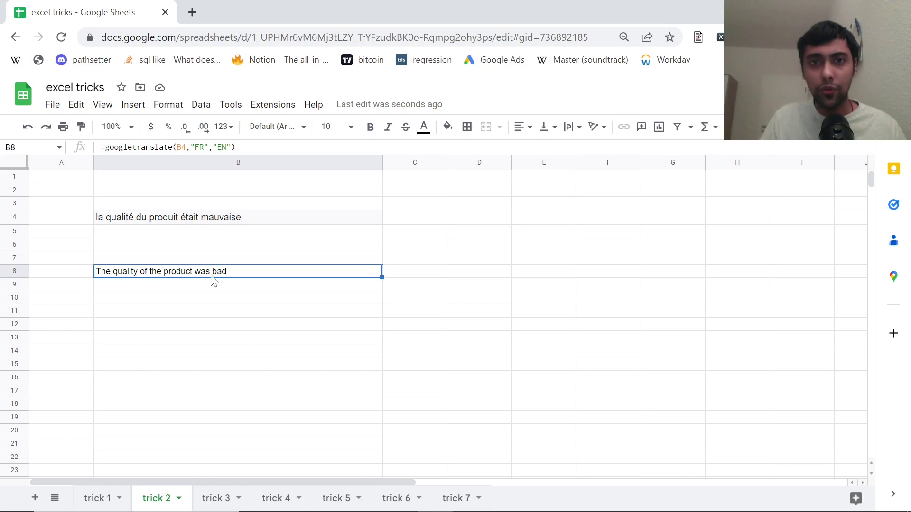
# - Open the trick 3 sheet and examine the Company, Year and Sales table and the existing formula in D4
pyautogui.click(215, 498)
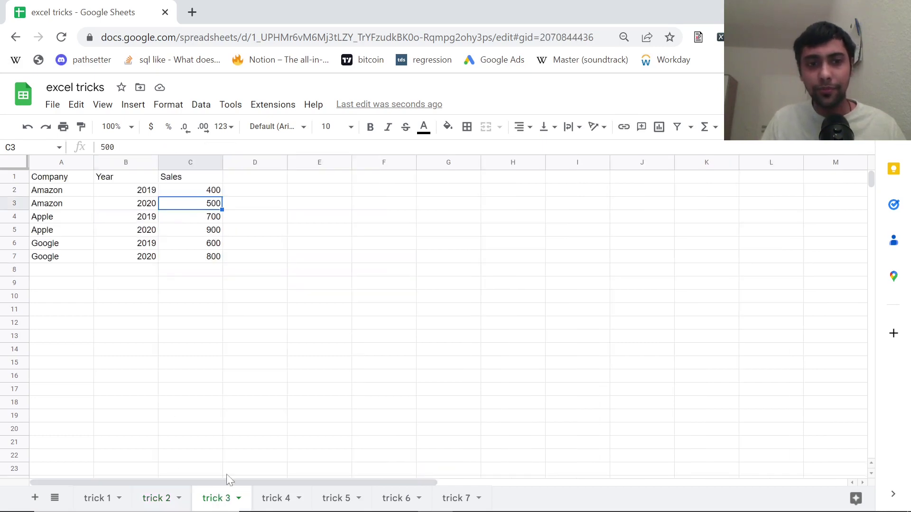
pyautogui.click(261, 217)
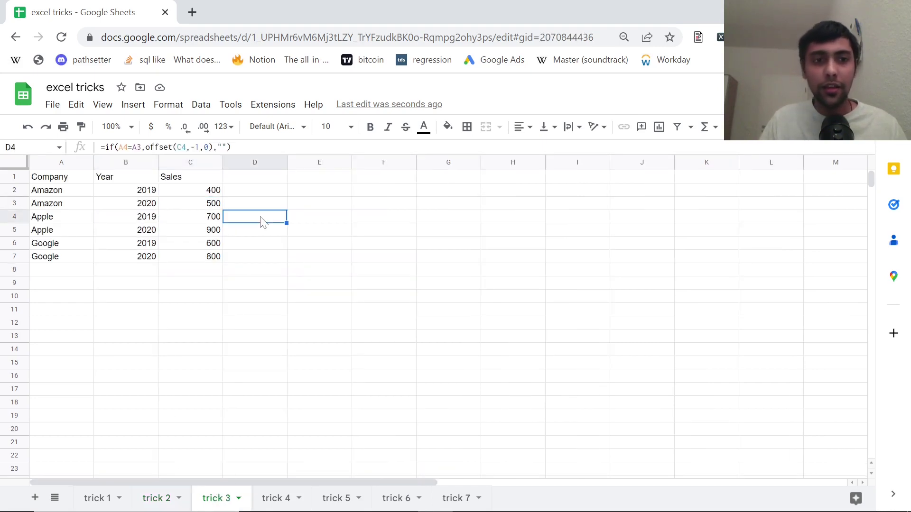
pyautogui.press('Left')
pyautogui.press('Left')
pyautogui.press('Left')
pyautogui.press('Up')
pyautogui.press('Right')
pyautogui.press('Right')
pyautogui.press('Right')
pyautogui.press('Right')
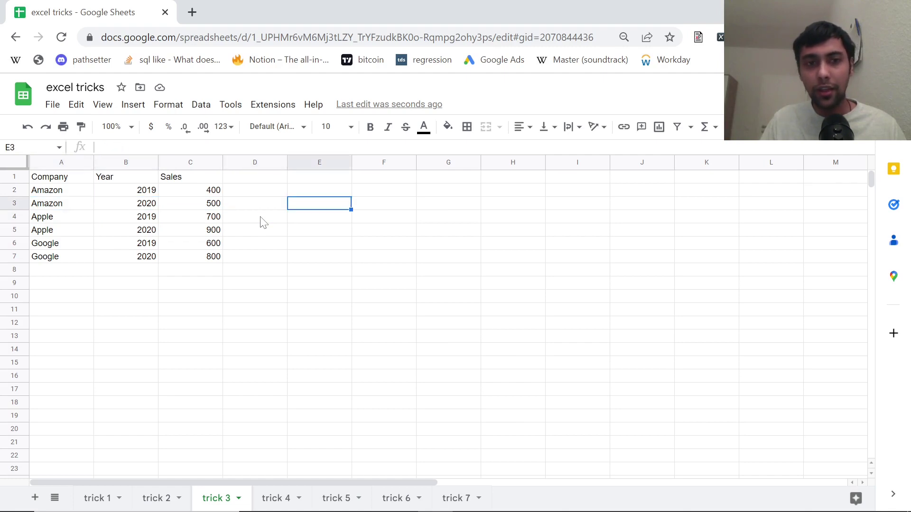
# - Enter =offset(c3,-1,0) in cell D3 to pull the sales value from the row above
pyautogui.press('Up')
pyautogui.press('Left')
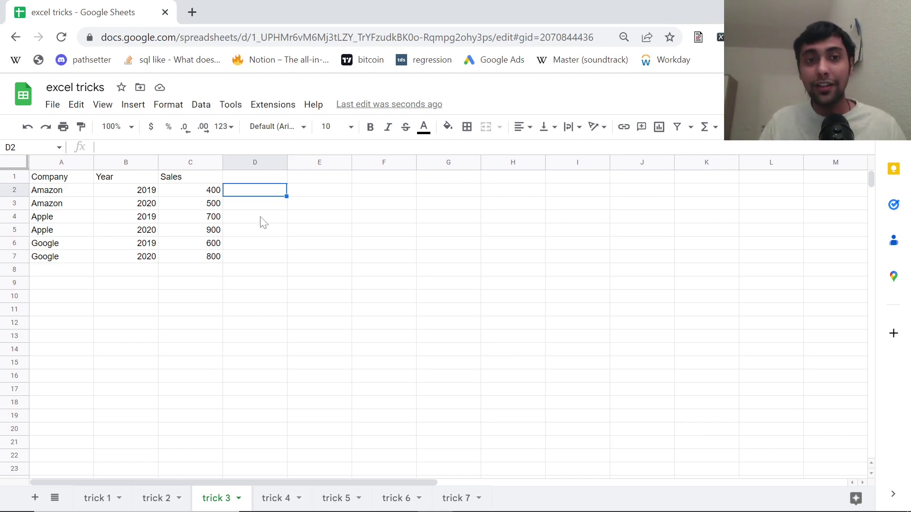
pyautogui.press('Down')
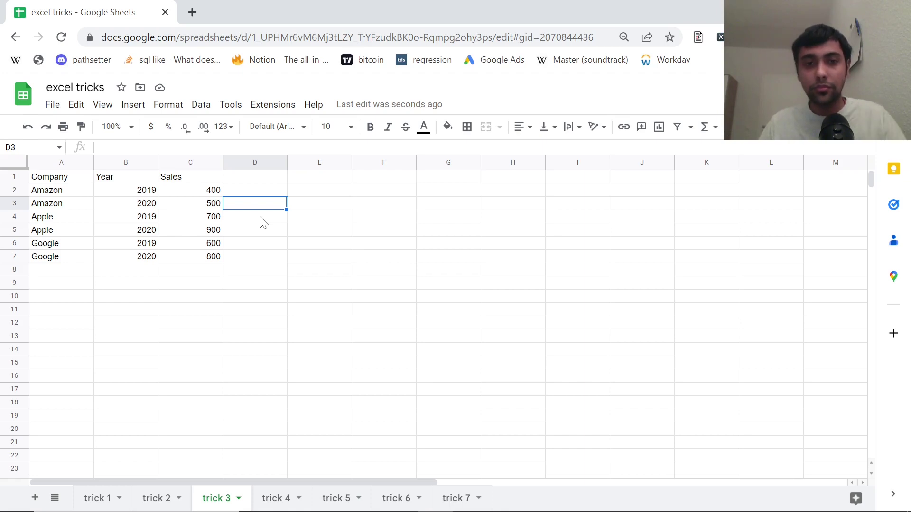
pyautogui.write('=off')
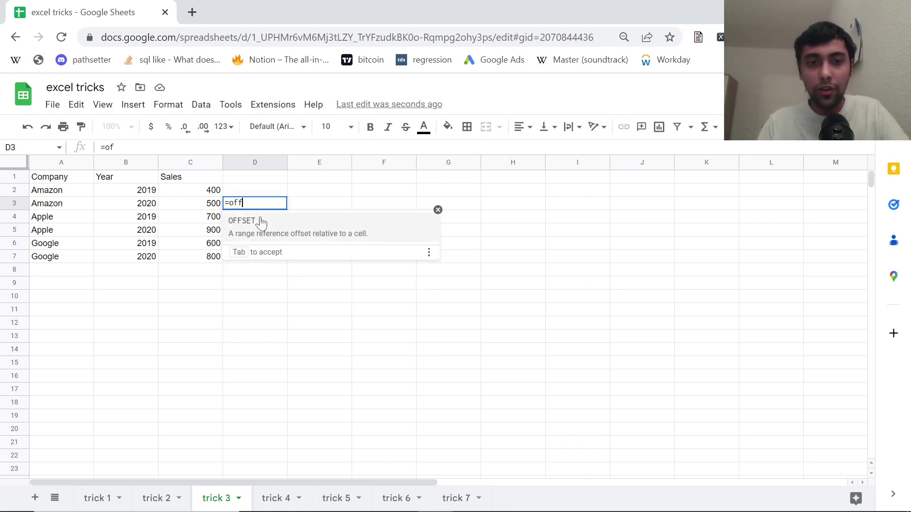
pyautogui.write('set(')
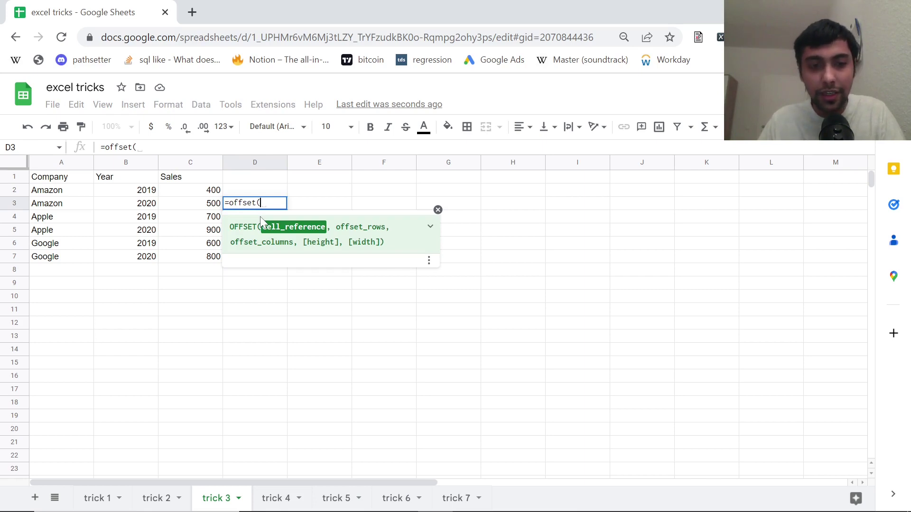
pyautogui.write('c3,')
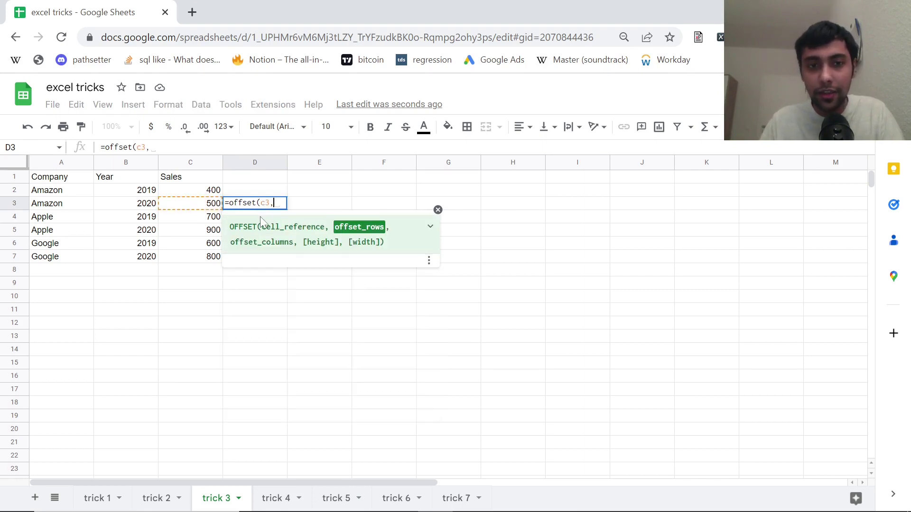
pyautogui.write('-1')
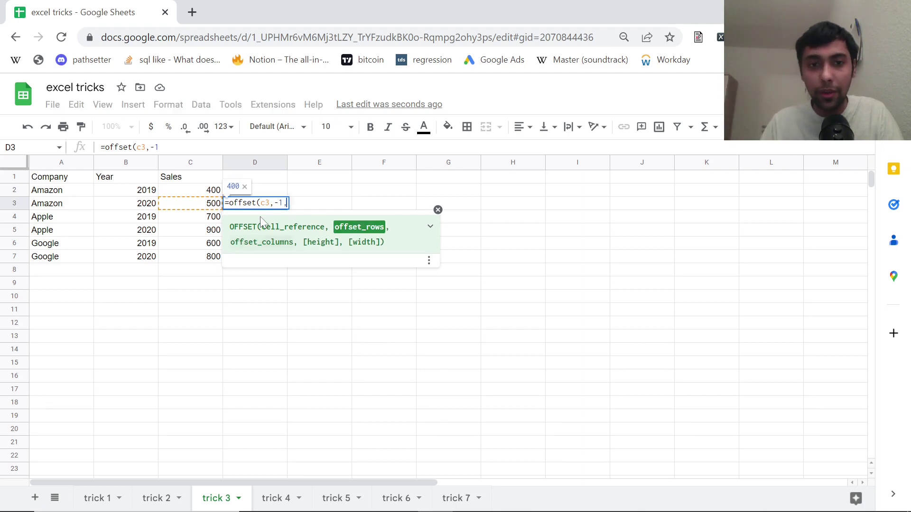
pyautogui.write(',0')
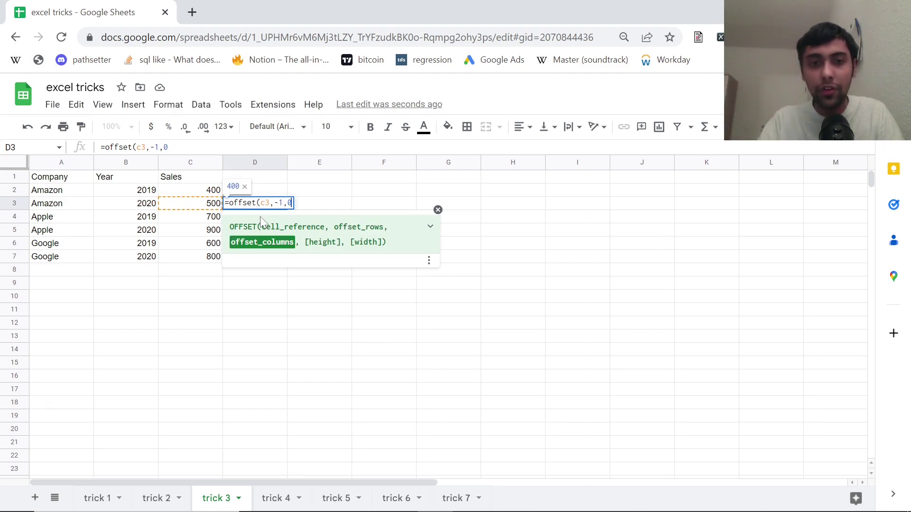
pyautogui.write(')')
pyautogui.press('Return')
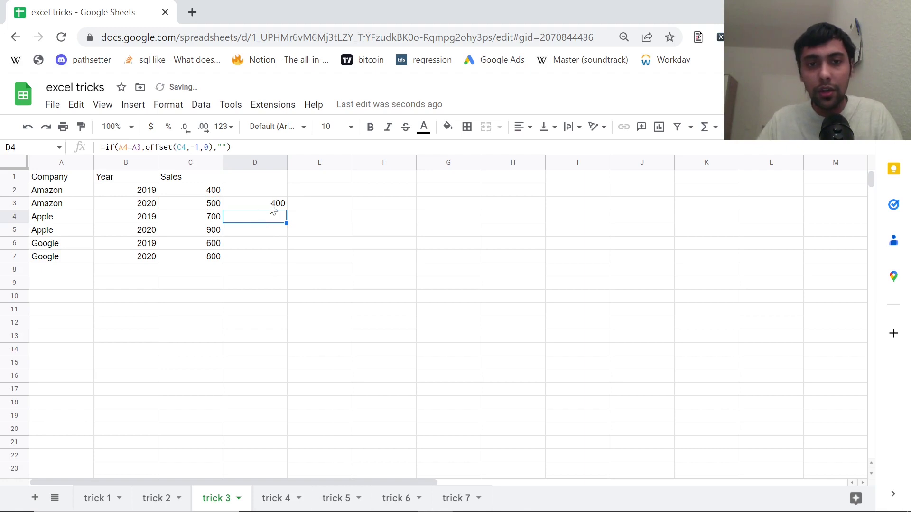
# - Copy the OFFSET formula from D3 into D4:D7 and check the pulled values against the company rows
pyautogui.click(271, 206)
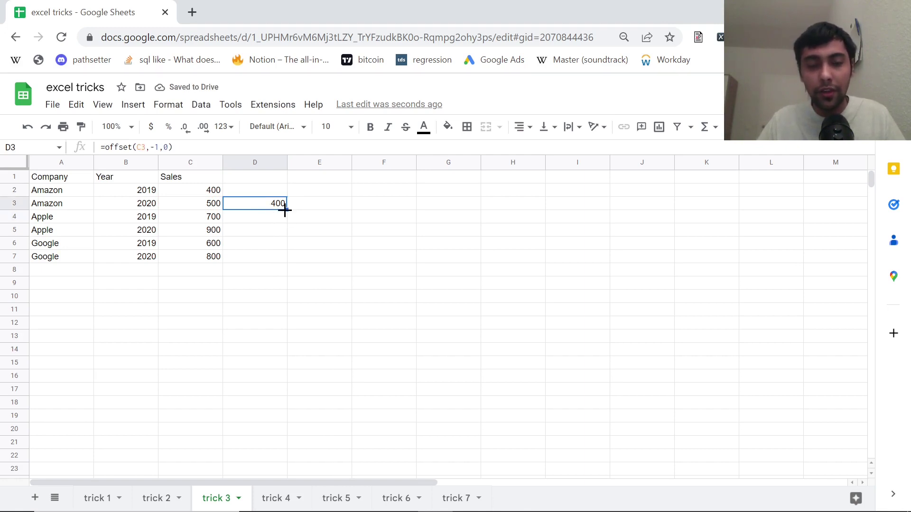
pyautogui.hotkey('ctrl', 'c')
pyautogui.press('Down')
pyautogui.hotkey('ctrl', 'v')
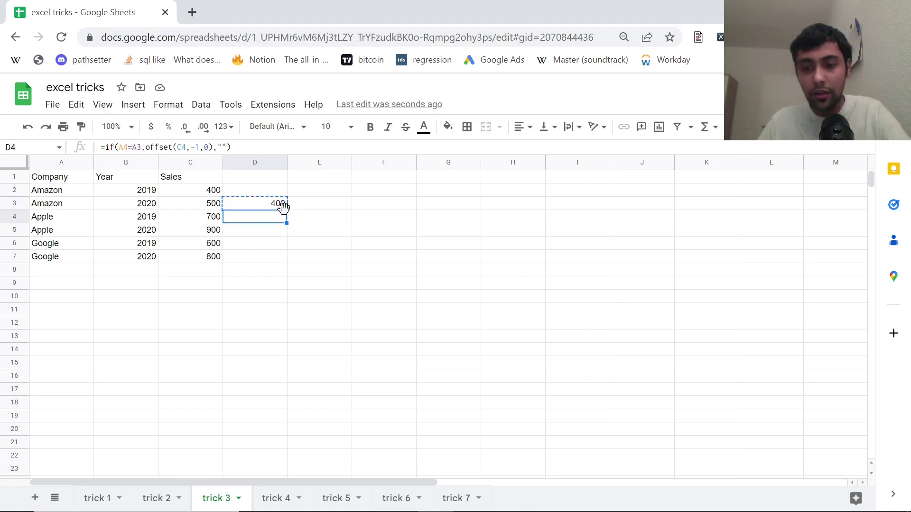
pyautogui.hotkey('shift', 'Down')
pyautogui.hotkey('shift', 'Down')
pyautogui.hotkey('shift', 'Down')
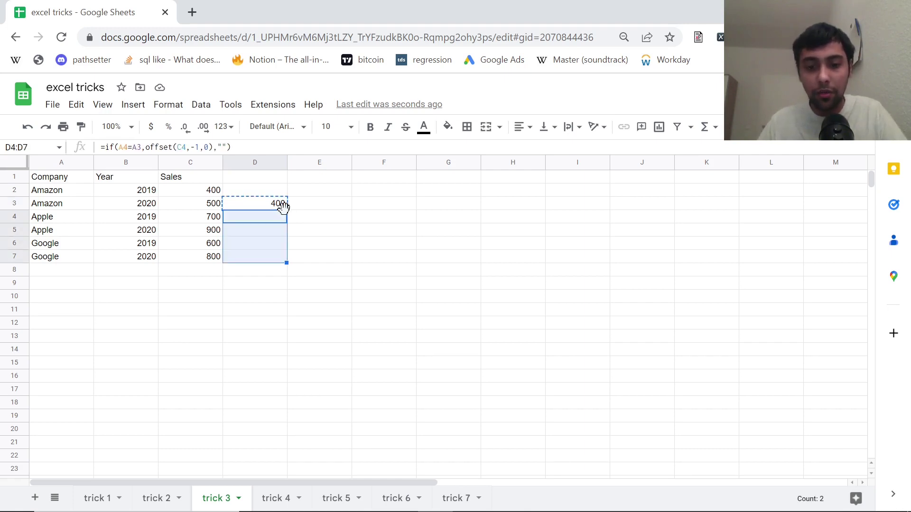
pyautogui.hotkey('ctrl', 'v')
pyautogui.click(342, 219)
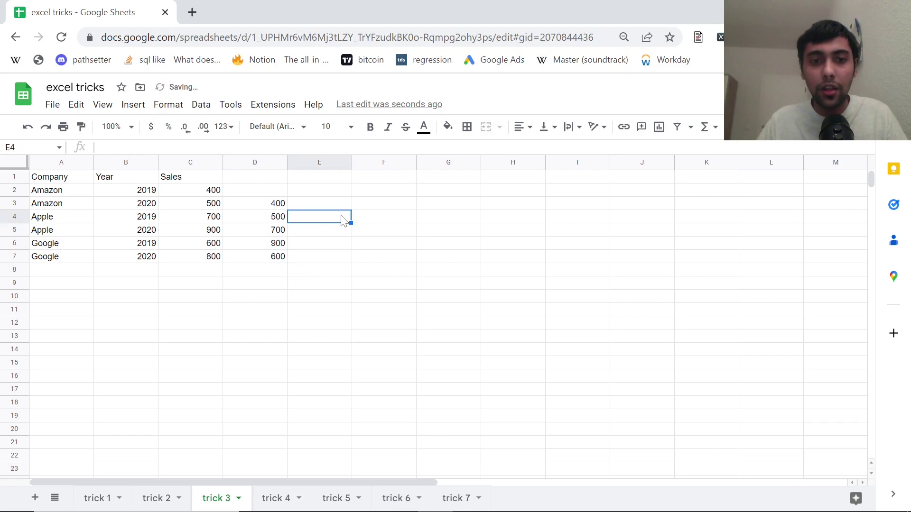
pyautogui.press('Left')
pyautogui.press('Down')
pyautogui.press('Down')
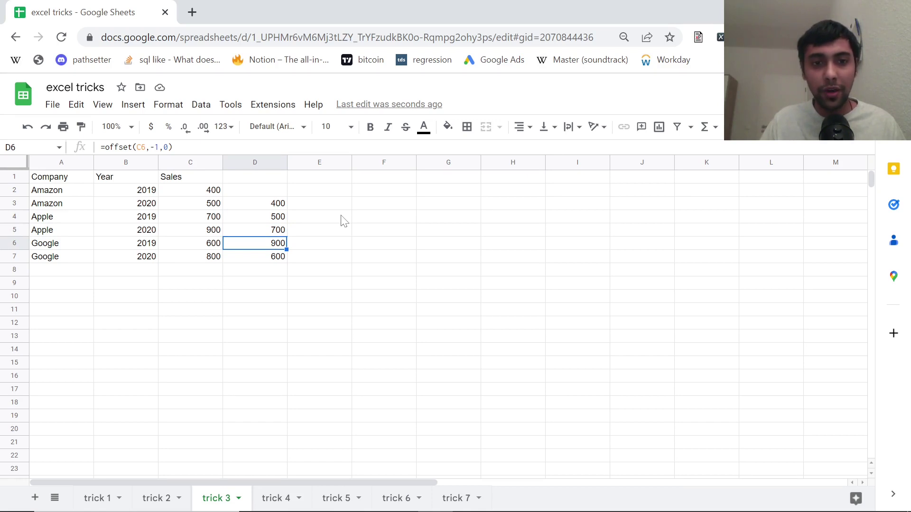
pyautogui.press('Up')
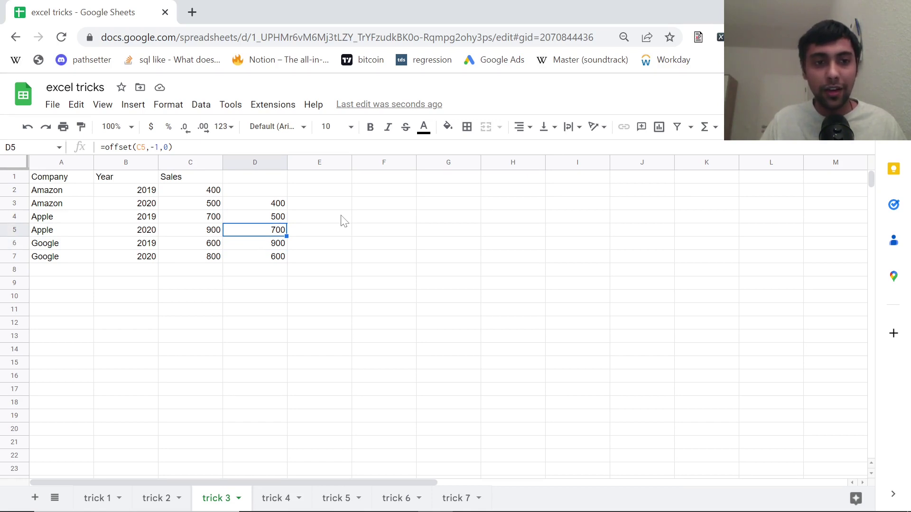
pyautogui.click(69, 233)
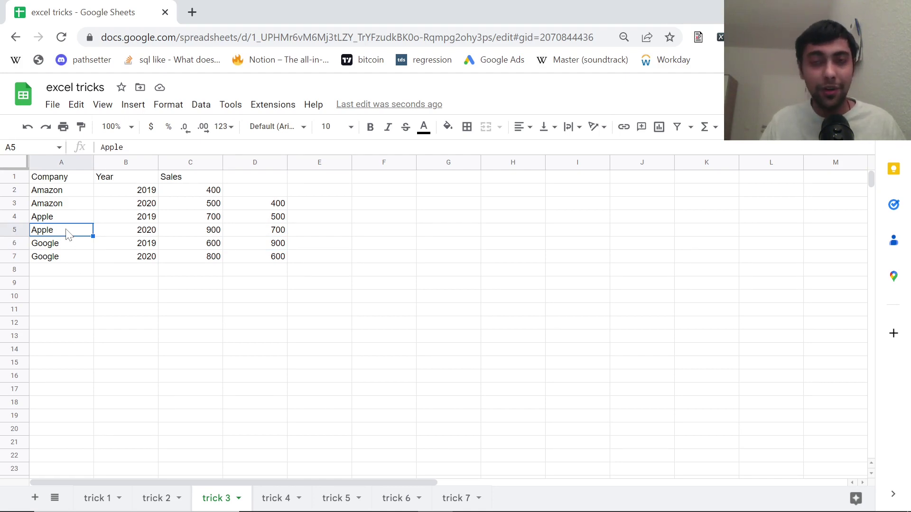
# - Wrap the D3 formula in an IF company check so it reads =if(a3=a2,offset(C3,-1,0),"")
pyautogui.click(281, 204)
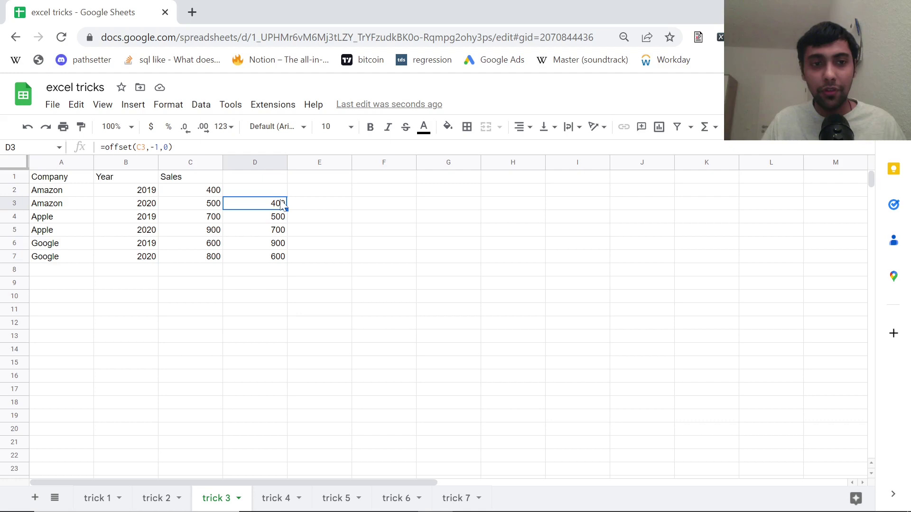
pyautogui.click(104, 147)
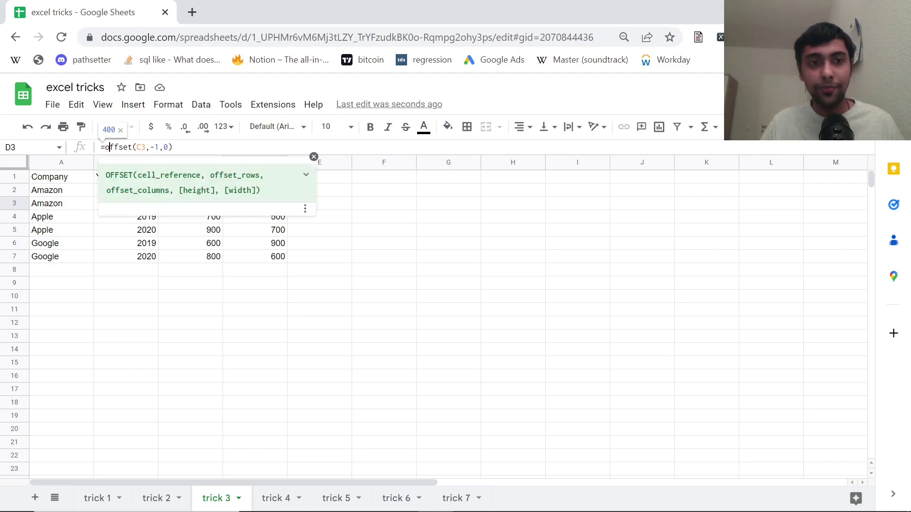
pyautogui.write('if(a')
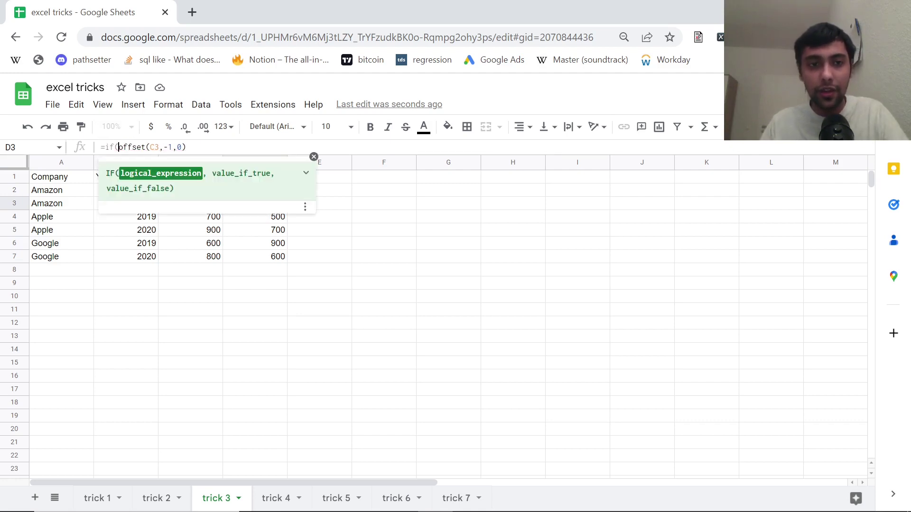
pyautogui.write('3=')
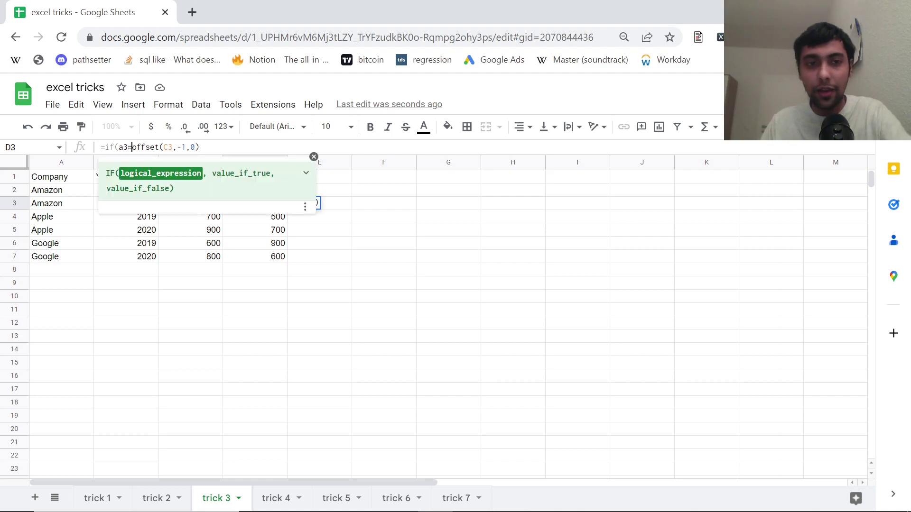
pyautogui.write('a2')
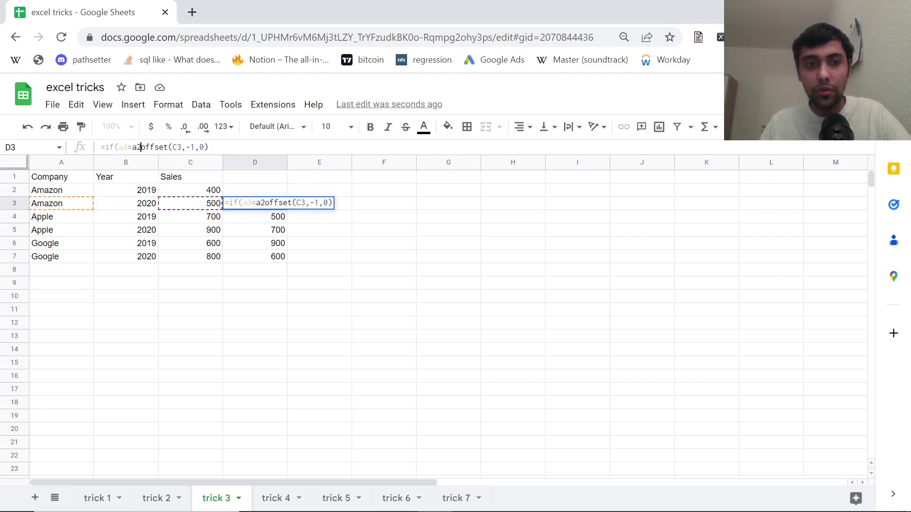
pyautogui.write(',')
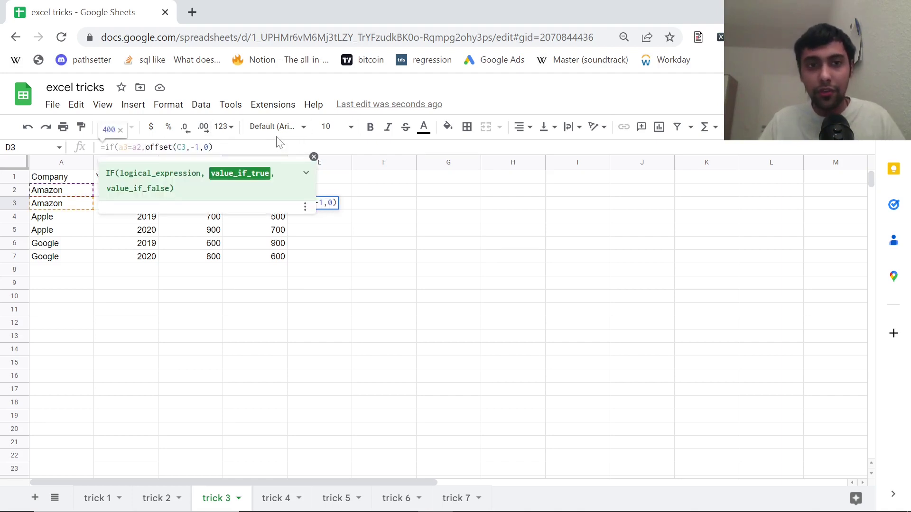
pyautogui.press('End')
pyautogui.write(',""')
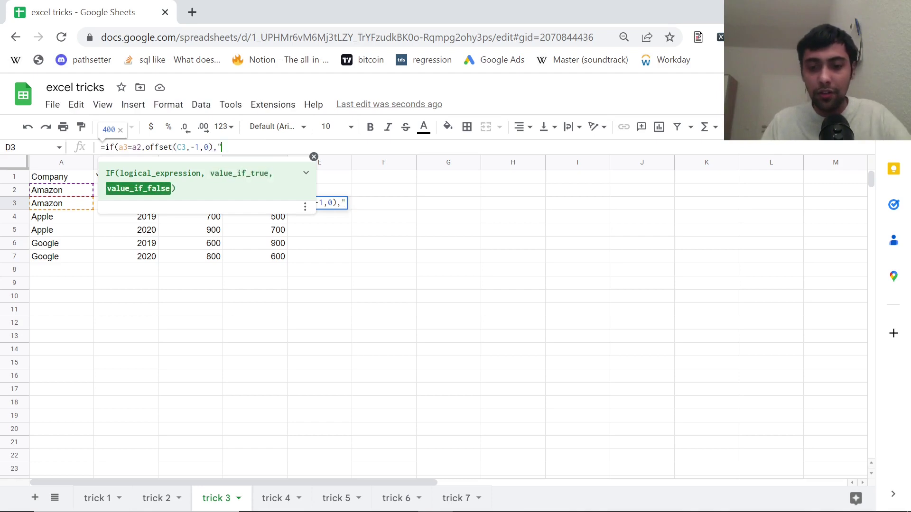
pyautogui.write(')')
pyautogui.press('Return')
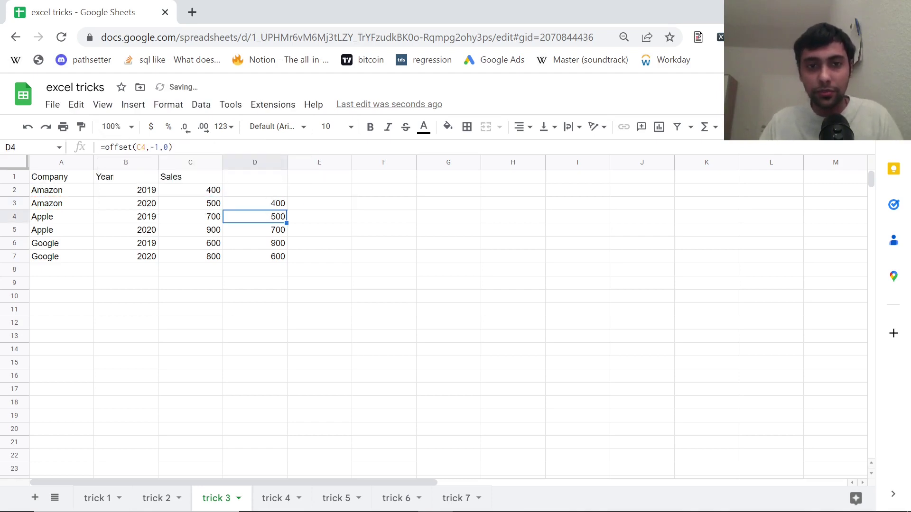
# - Copy the IF and OFFSET formula from D3 into D4:D7
pyautogui.press('Up')
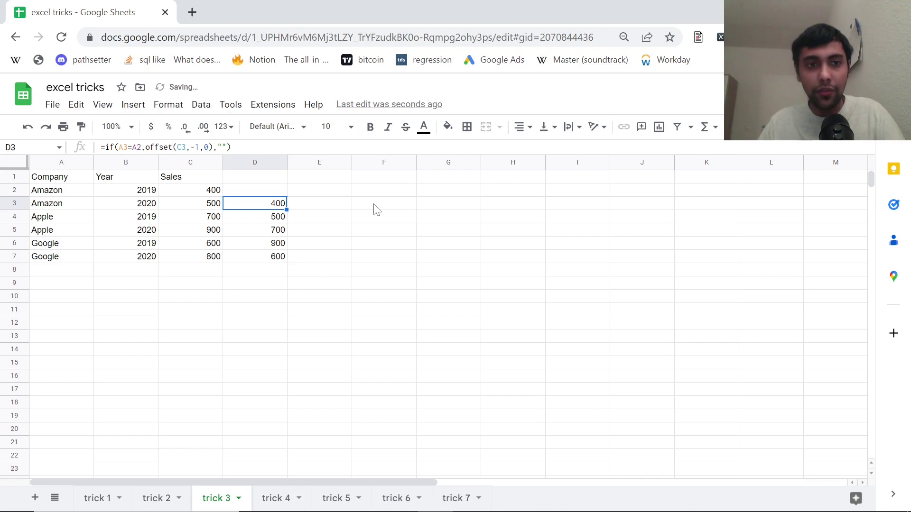
pyautogui.hotkey('ctrl', 'c')
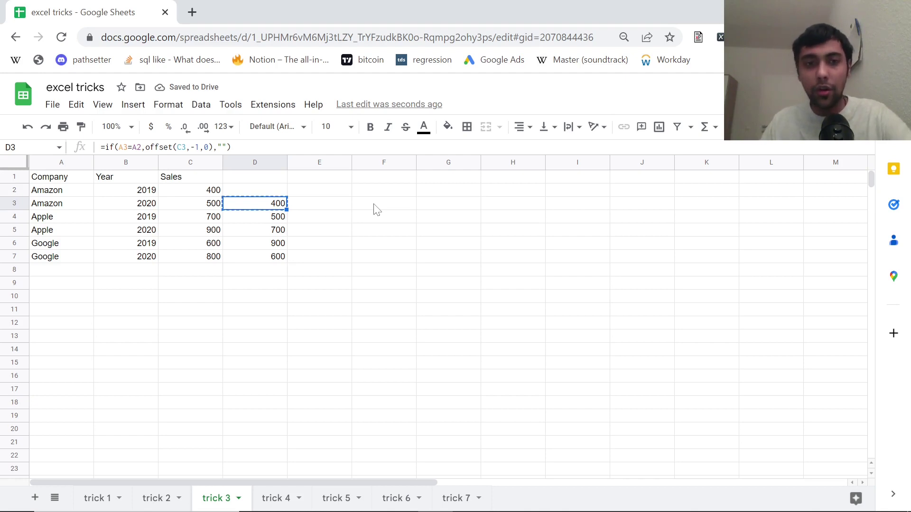
pyautogui.press('Down')
pyautogui.hotkey('shift', 'Down')
pyautogui.hotkey('shift', 'Down')
pyautogui.hotkey('shift', 'Down')
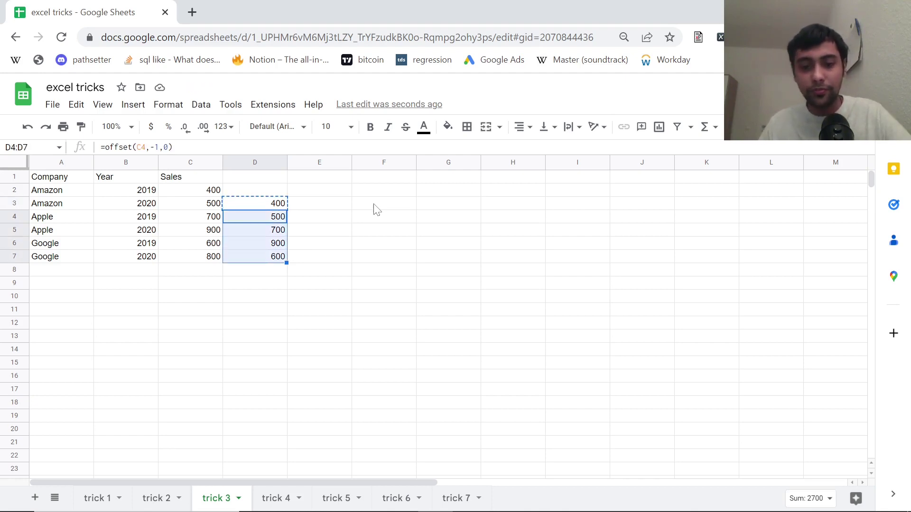
pyautogui.hotkey('ctrl', 'v')
# - Examine the formulas and results in column D from row 3 to row 7 for each company and year
pyautogui.press('Down')
pyautogui.press('Down')
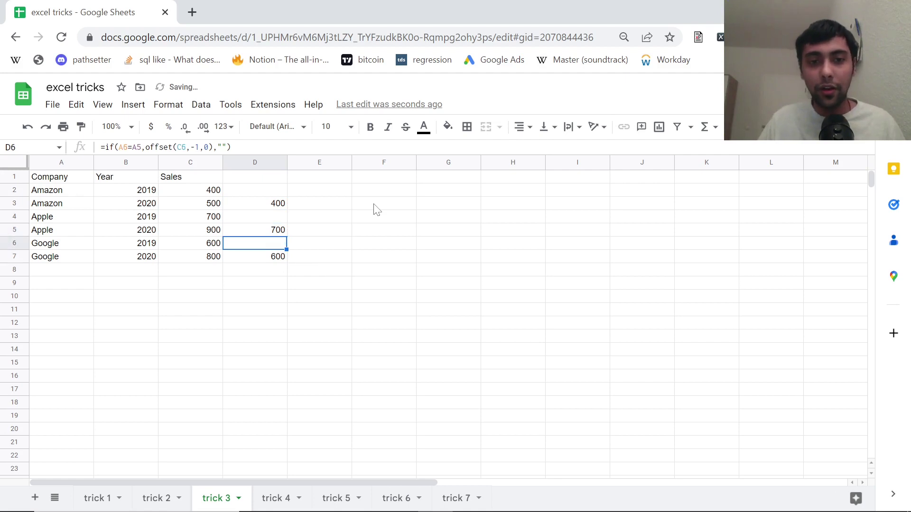
pyautogui.press('Up')
pyautogui.press('Up')
pyautogui.press('Up')
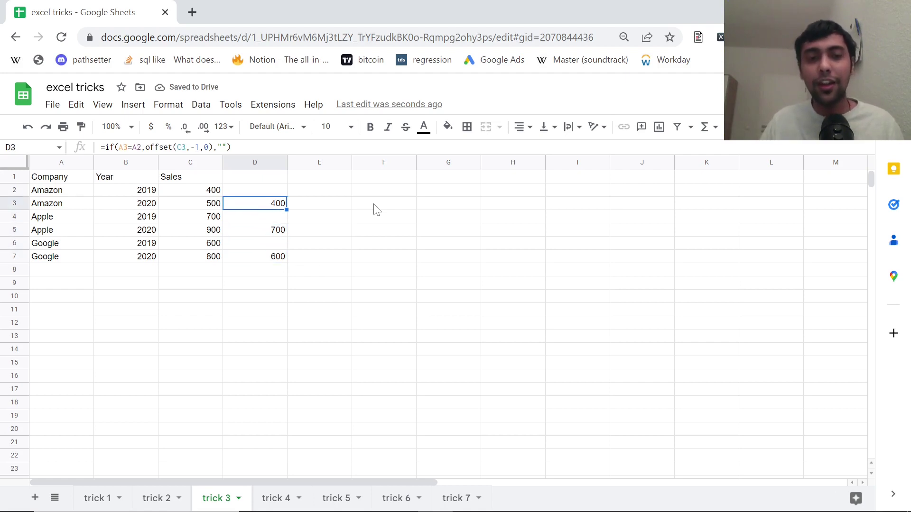
pyautogui.press('Up')
pyautogui.press('Down')
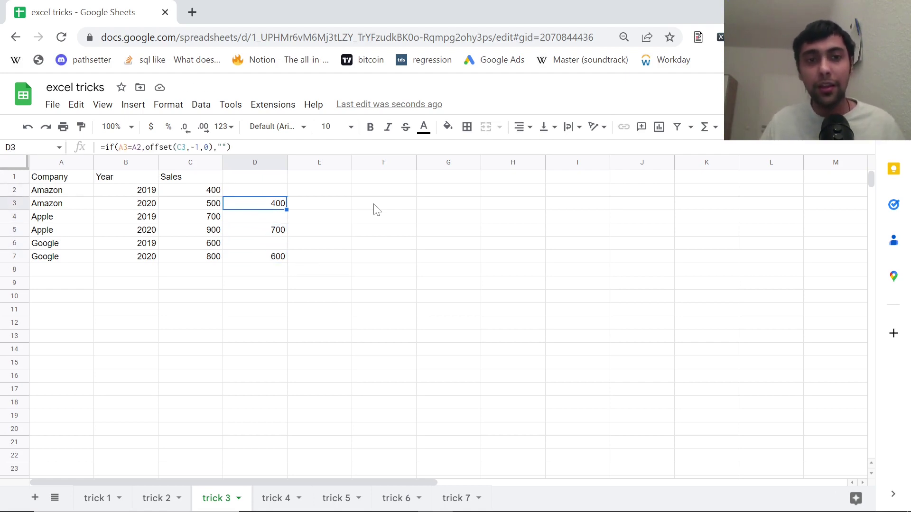
pyautogui.press('Down')
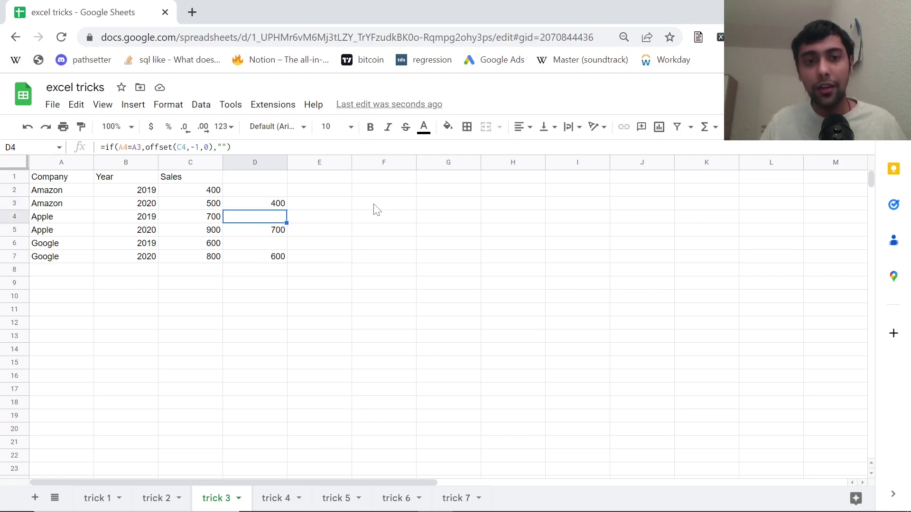
pyautogui.press('Down')
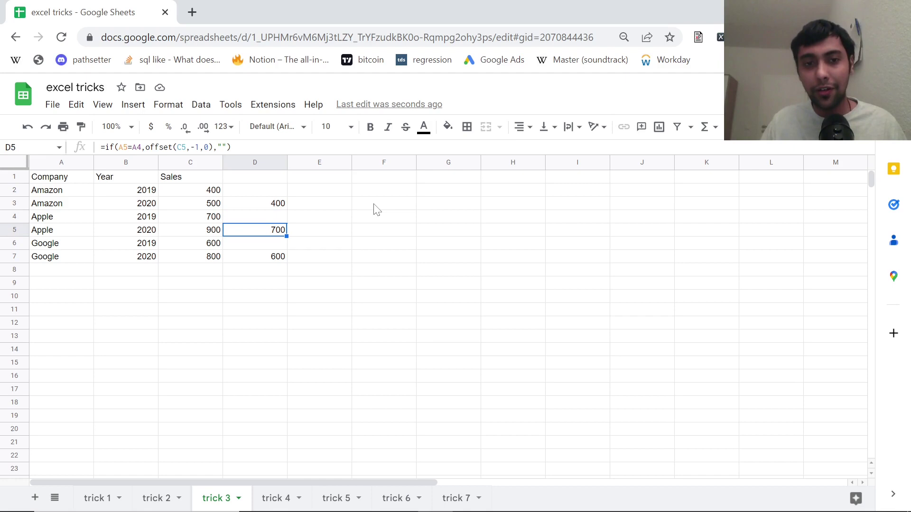
pyautogui.press('Down')
pyautogui.press('Down')
pyautogui.press('Up')
pyautogui.press('Up')
pyautogui.press('Up')
pyautogui.press('Up')
pyautogui.press('Up')
pyautogui.press('Up')
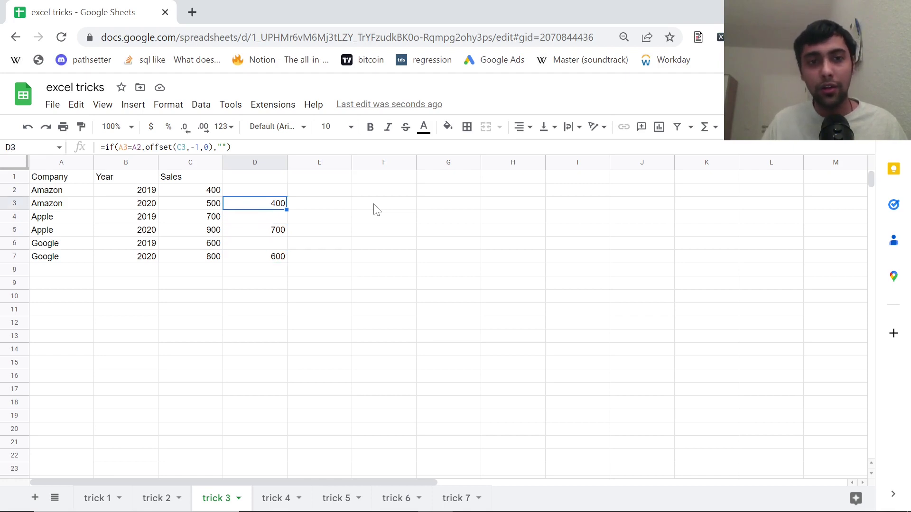
pyautogui.press('Down')
pyautogui.press('Down')
pyautogui.press('Down')
pyautogui.press('Down')
pyautogui.press('Down')
pyautogui.press('Down')
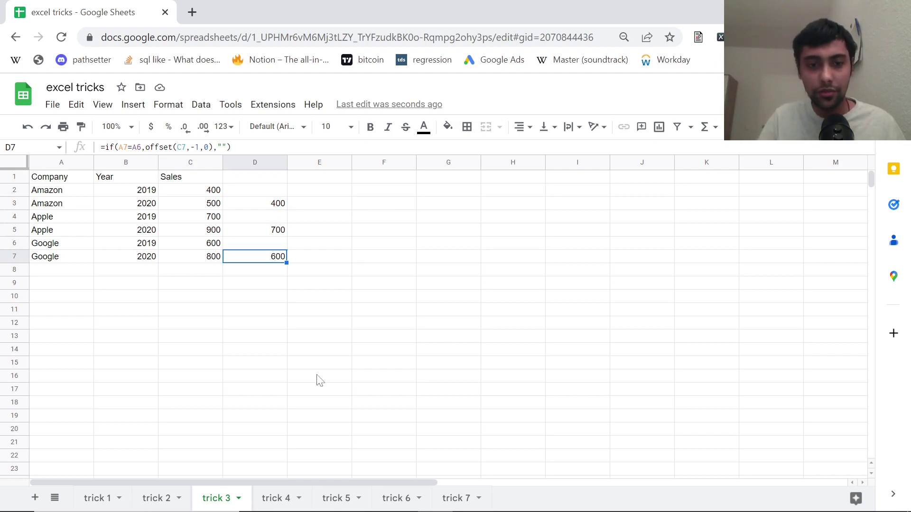
# - On the trick 4 sheet, extract the number from the C4 sentence into C7 with =REGEXEXTRACT(C4,"\d+")
pyautogui.click(278, 499)
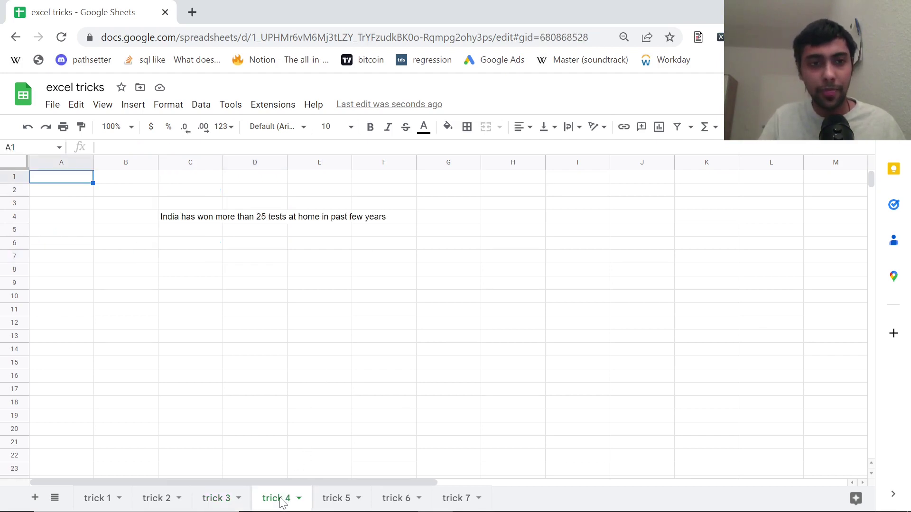
pyautogui.click(198, 271)
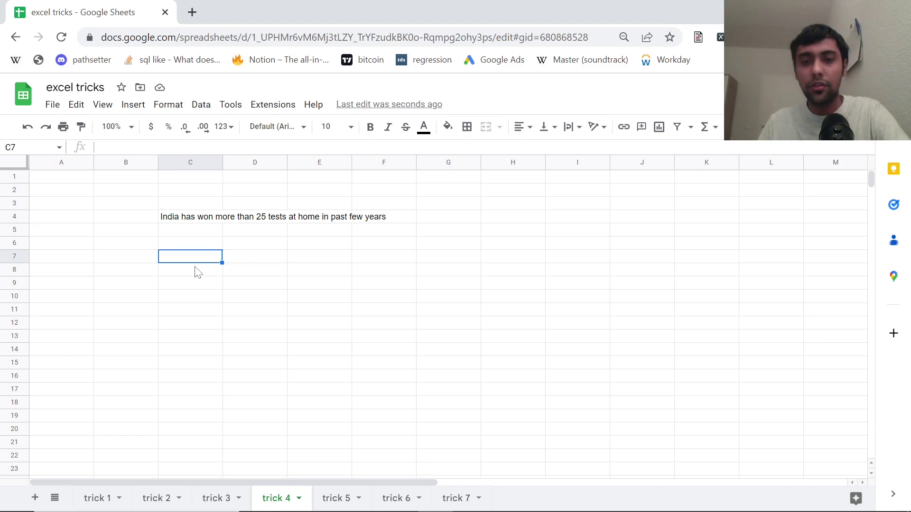
pyautogui.write('=regex')
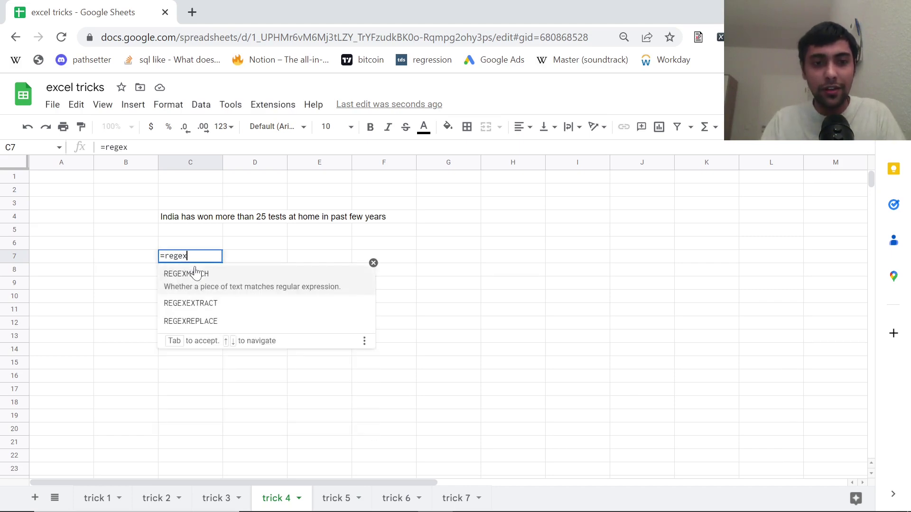
pyautogui.click(223, 307)
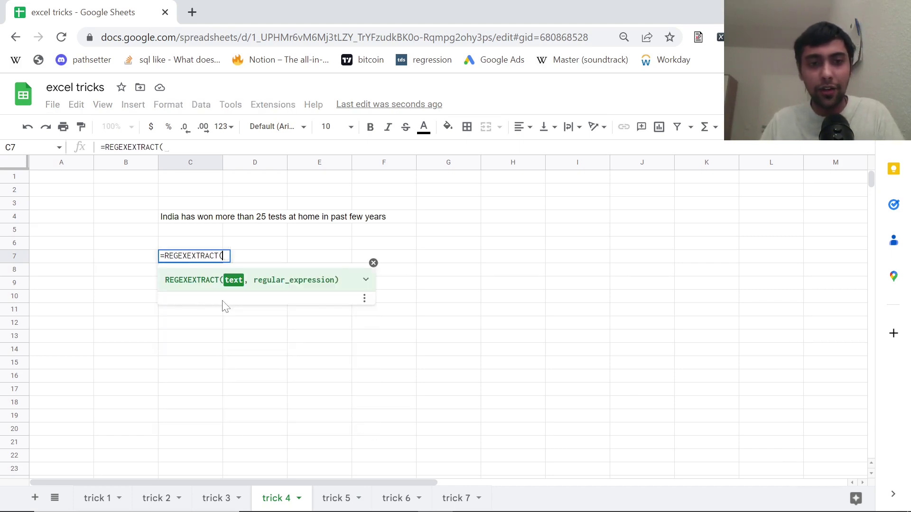
pyautogui.click(210, 220)
pyautogui.write(',')
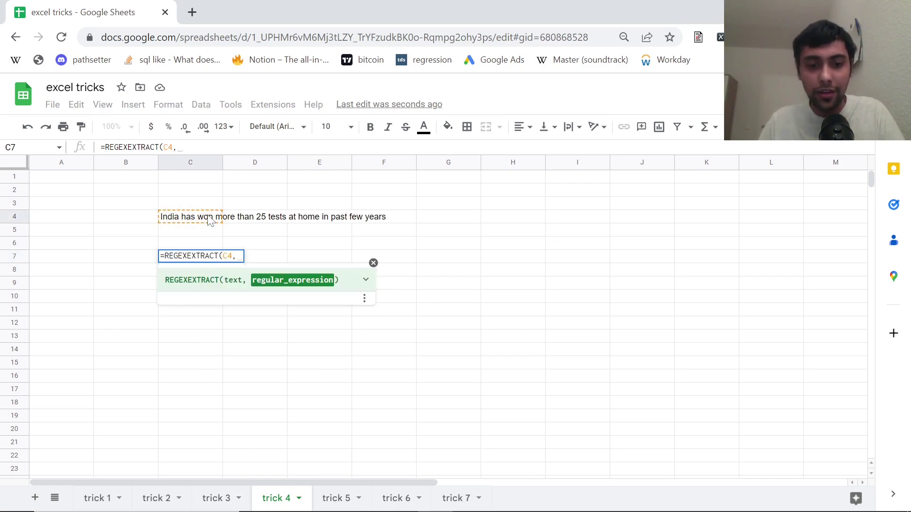
pyautogui.write('"')
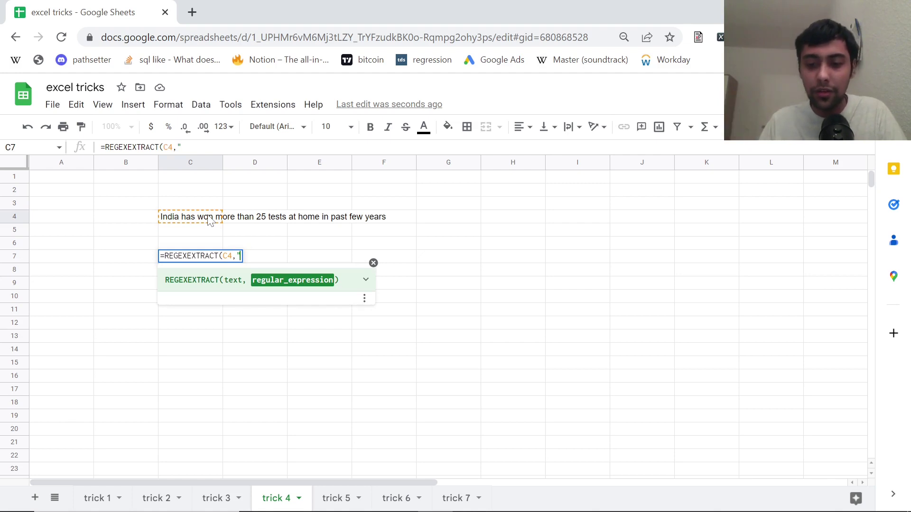
pyautogui.write('\\d+')
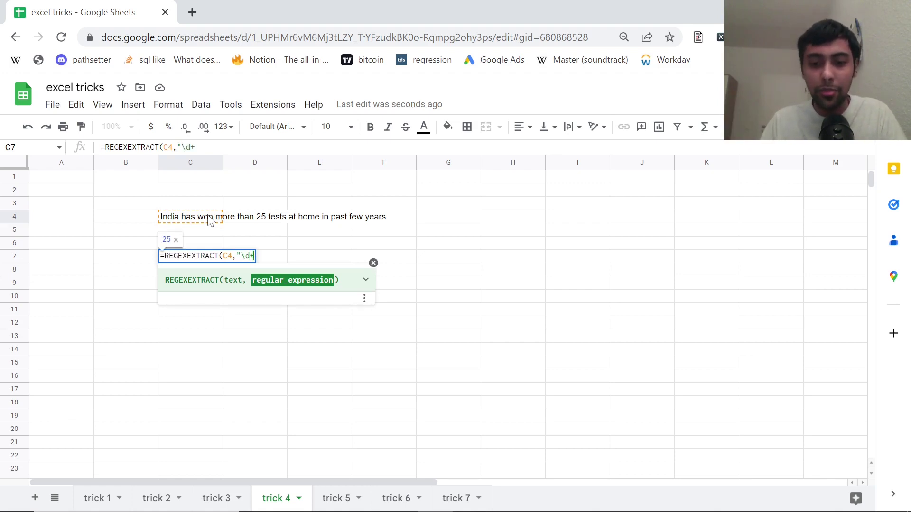
pyautogui.write('")')
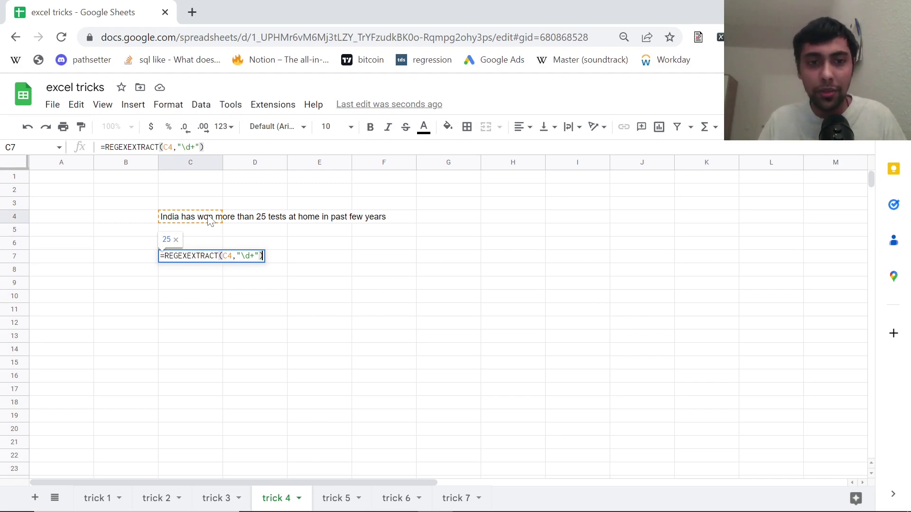
pyautogui.press('Return')
pyautogui.press('Up')
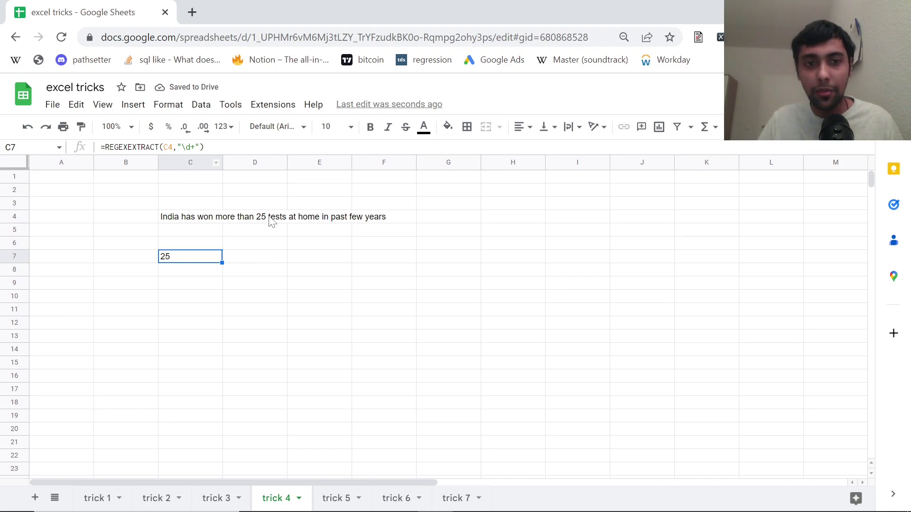
# - Change the number in the C4 sentence to 29 and check the extracted value in C7
pyautogui.click(211, 221)
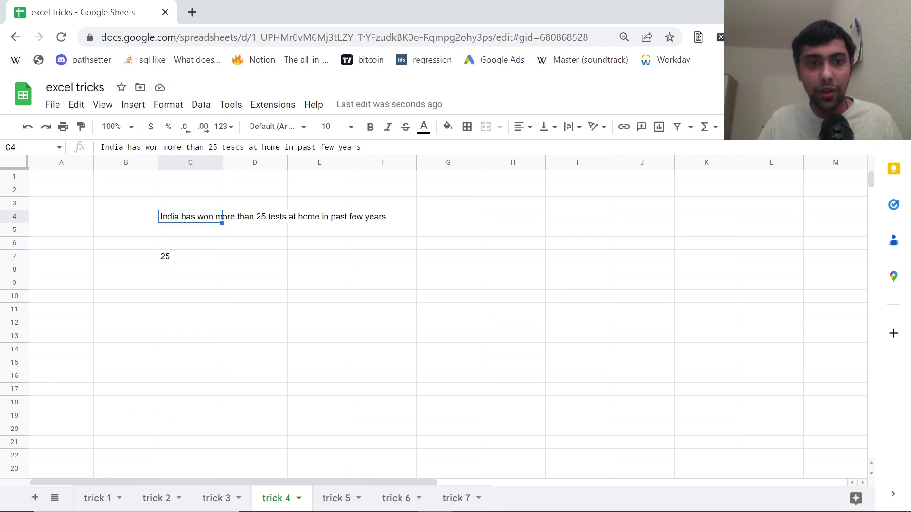
pyautogui.click(213, 147)
pyautogui.press('Delete')
pyautogui.write('9')
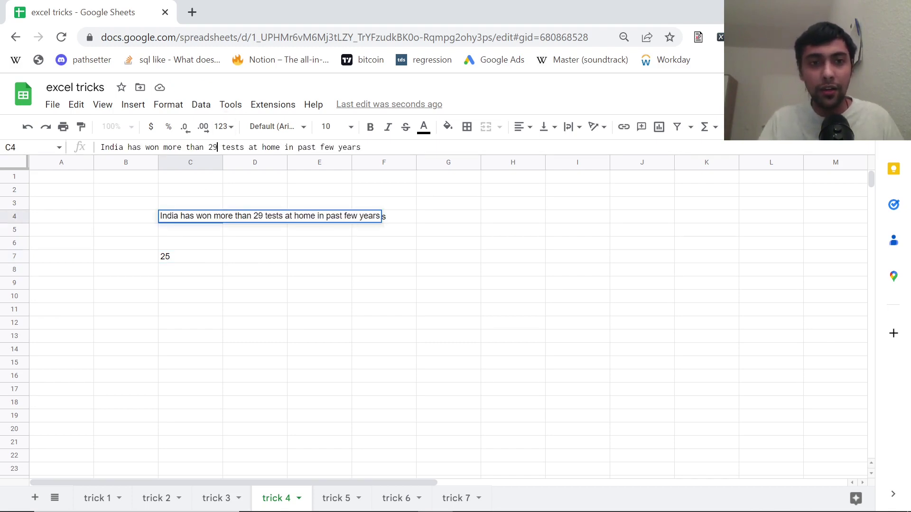
pyautogui.press('Return')
pyautogui.click(190, 256)
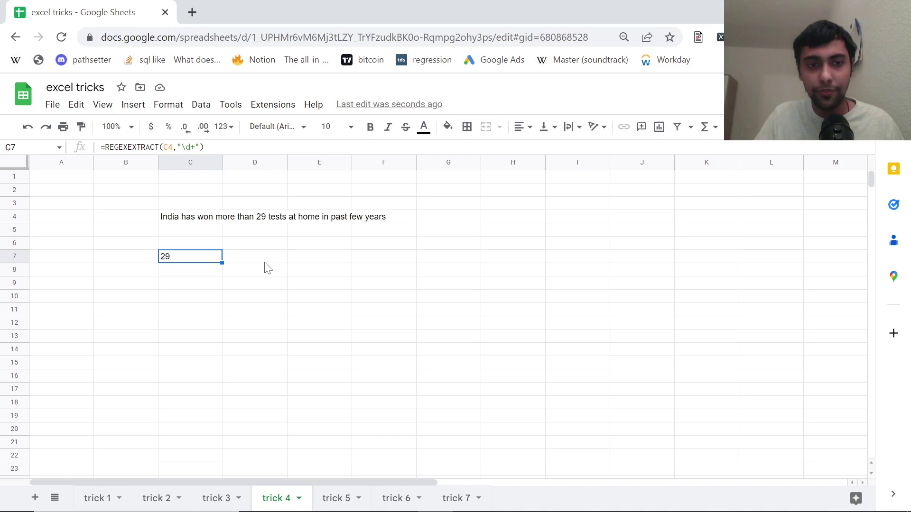
# - Open the trick 5 sheet and examine the names in column B and the cities in column C, rows 3 to 8
pyautogui.click(336, 498)
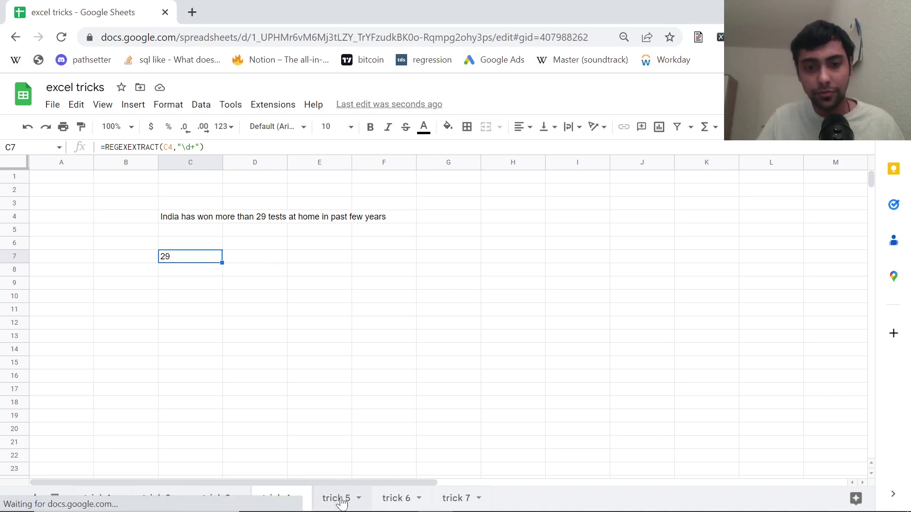
pyautogui.click(229, 221)
pyautogui.press('Left')
pyautogui.press('Left')
pyautogui.press('Up')
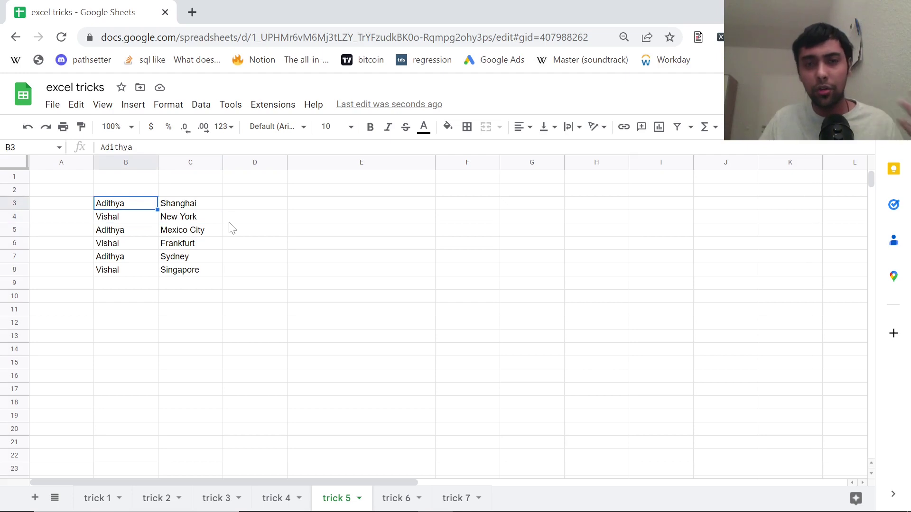
pyautogui.press('Down')
pyautogui.press('Down')
pyautogui.press('Down')
pyautogui.press('Down')
pyautogui.press('Up')
pyautogui.press('Up')
pyautogui.press('Up')
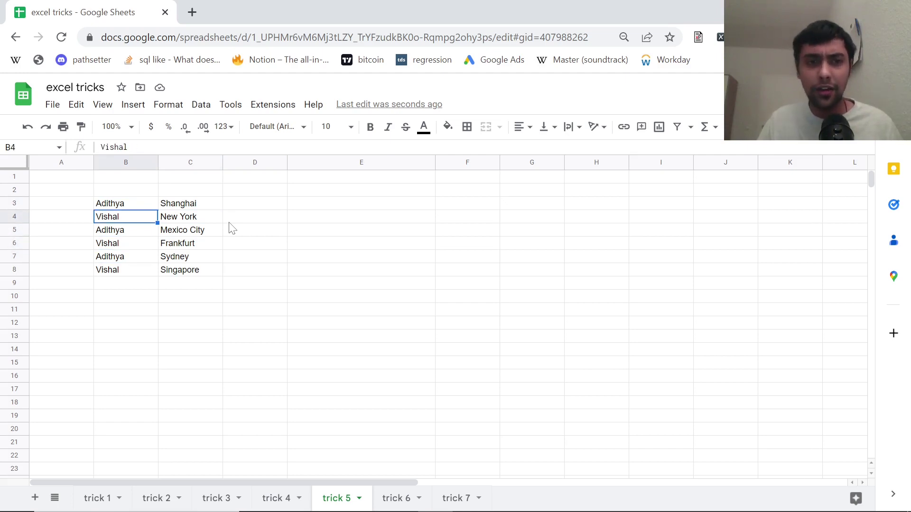
pyautogui.press('Right')
pyautogui.press('Up')
pyautogui.press('Down')
pyautogui.press('Down')
pyautogui.press('Down')
pyautogui.press('Down')
pyautogui.press('Down')
pyautogui.press('Right')
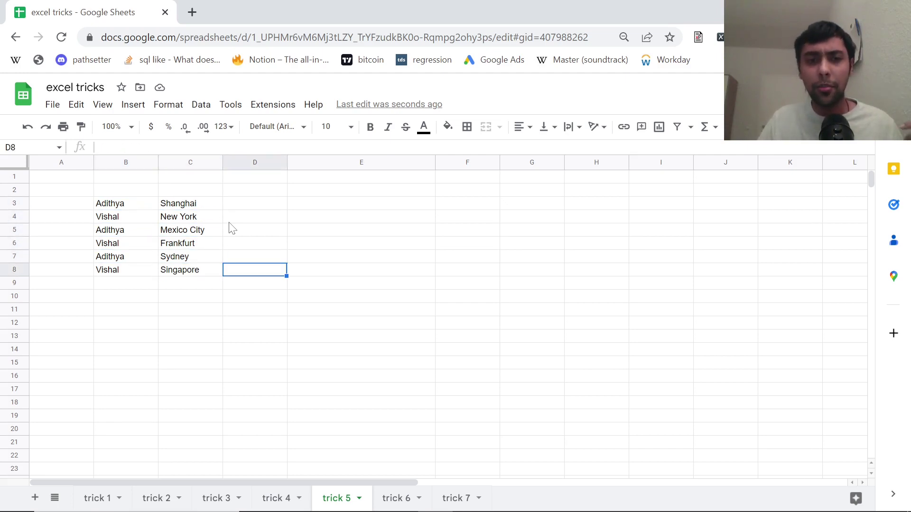
pyautogui.press('Up')
pyautogui.press('Up')
pyautogui.press('Up')
pyautogui.press('Up')
pyautogui.press('Up')
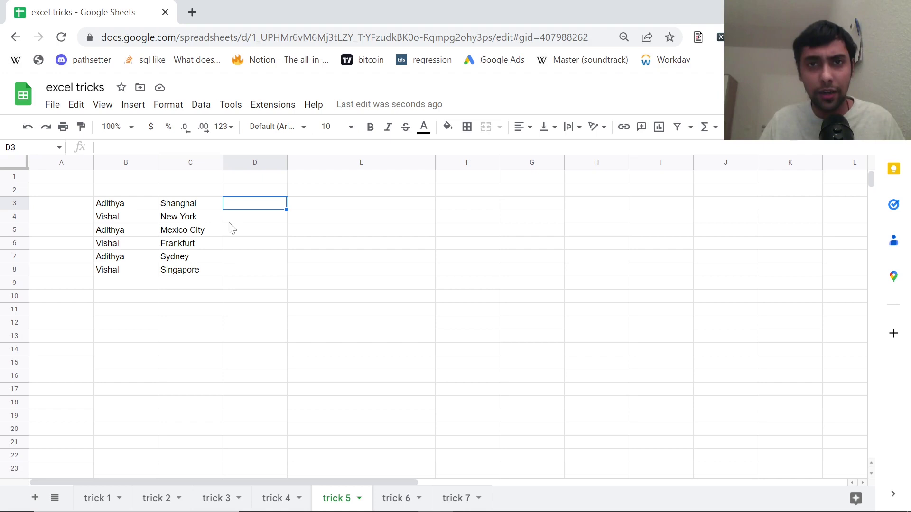
# - Start a TEXTJOIN formula in E3 with "-" as the delimiter and the ignore_empty argument left blank
pyautogui.press('Right')
pyautogui.press('Right')
pyautogui.press('Left')
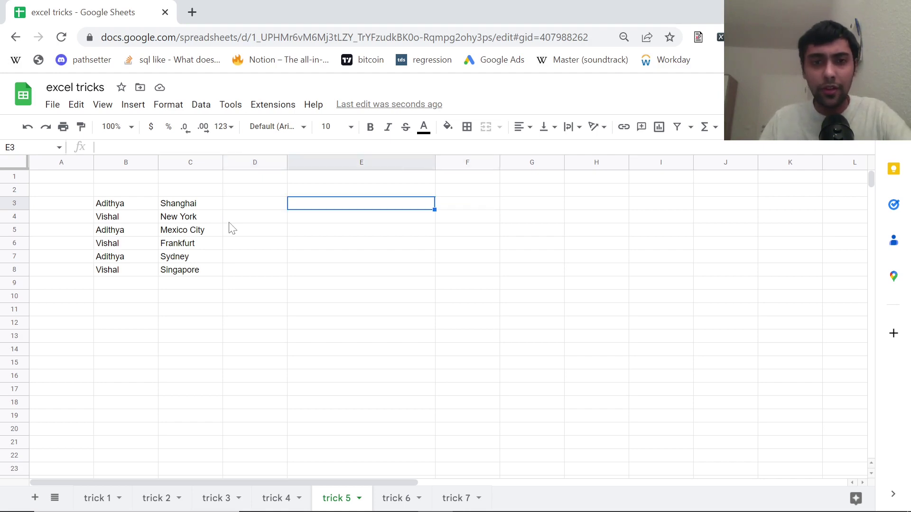
pyautogui.write('=textjo')
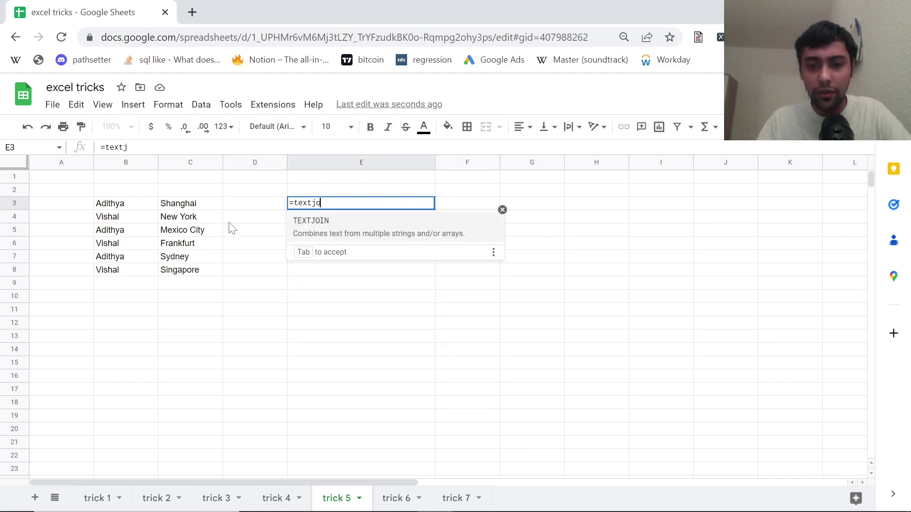
pyautogui.write('in("')
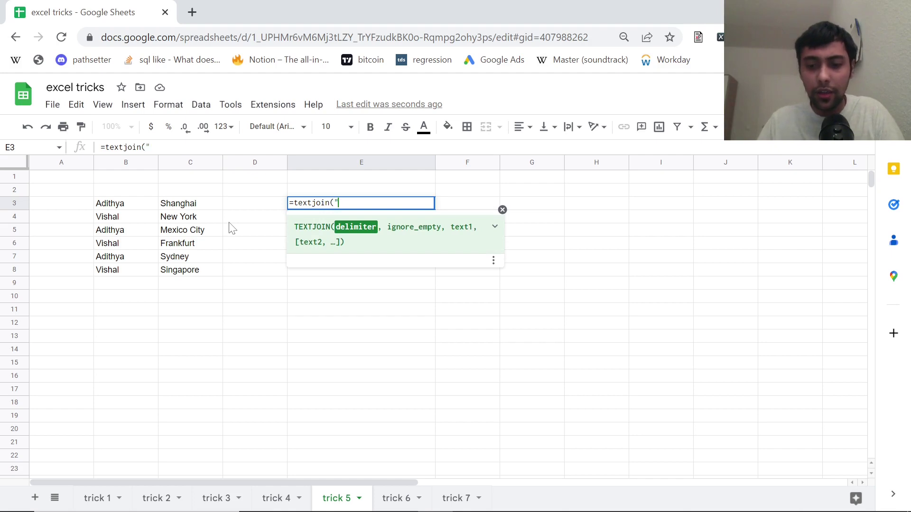
pyautogui.write('-"')
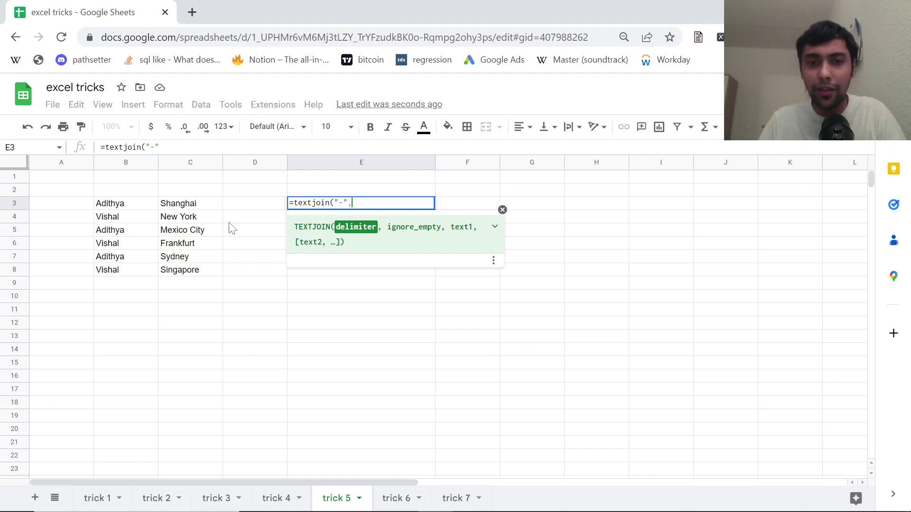
pyautogui.write(',')
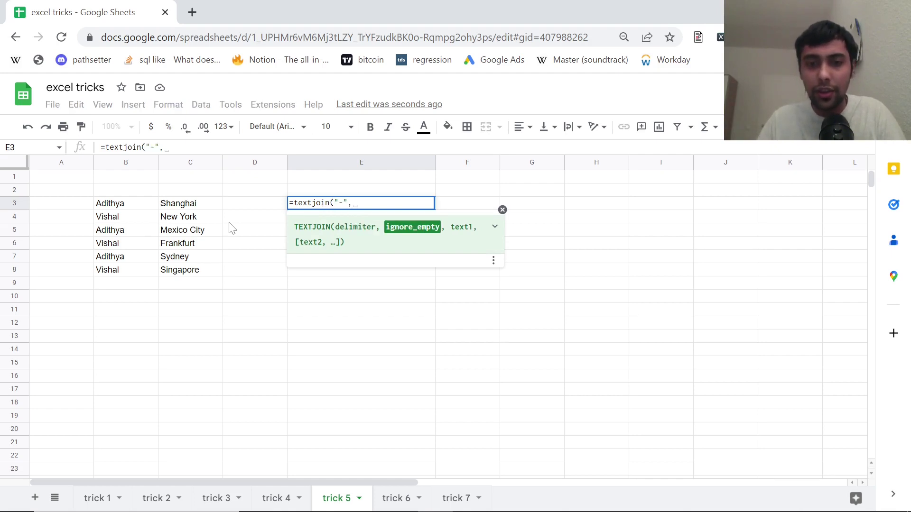
pyautogui.write(',')
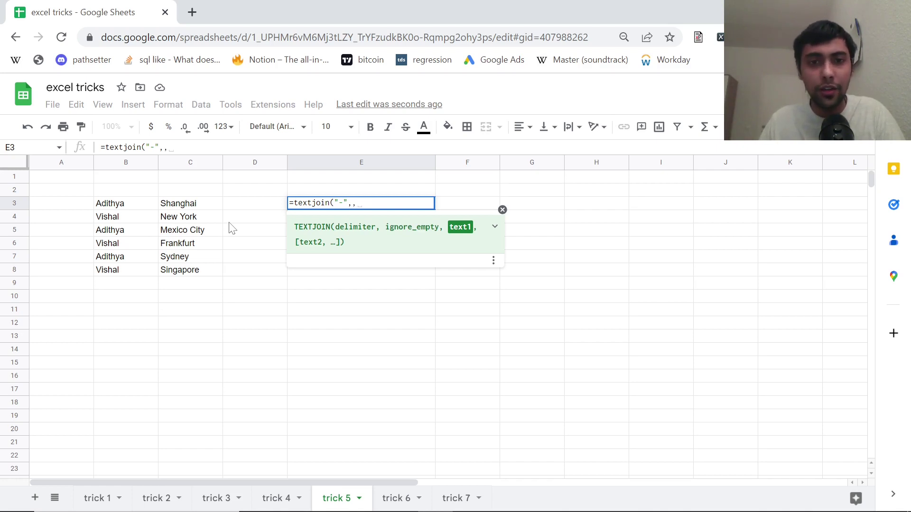
# - Complete the E3 formula with a FILTER of C3:C8 where B3:B8 equals the name in B3, and check the joined cities against column C
pyautogui.write('filte')
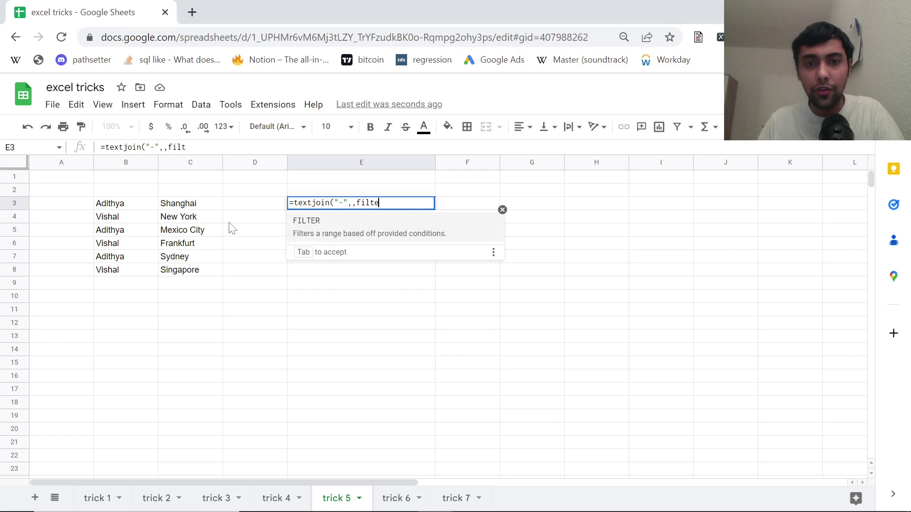
pyautogui.write('r(')
pyautogui.click(187, 209)
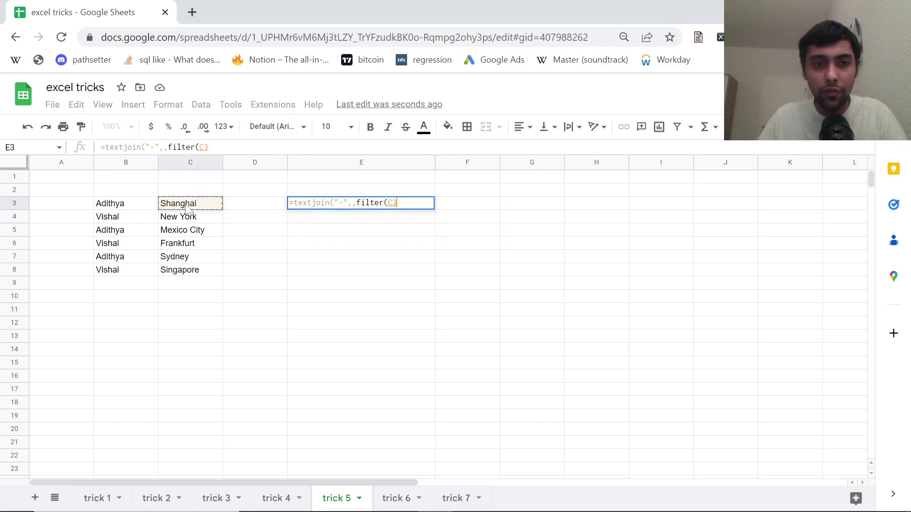
pyautogui.moveTo(187, 210); pyautogui.dragTo(196, 281)
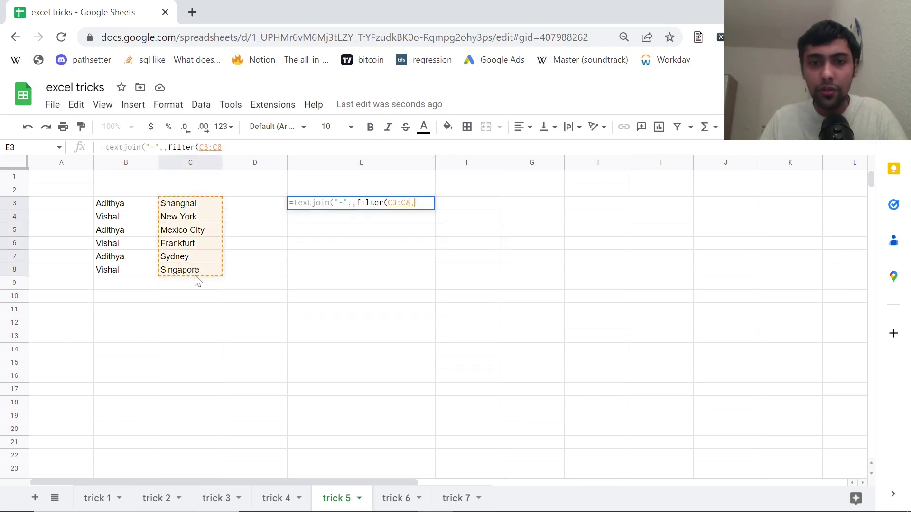
pyautogui.write(',')
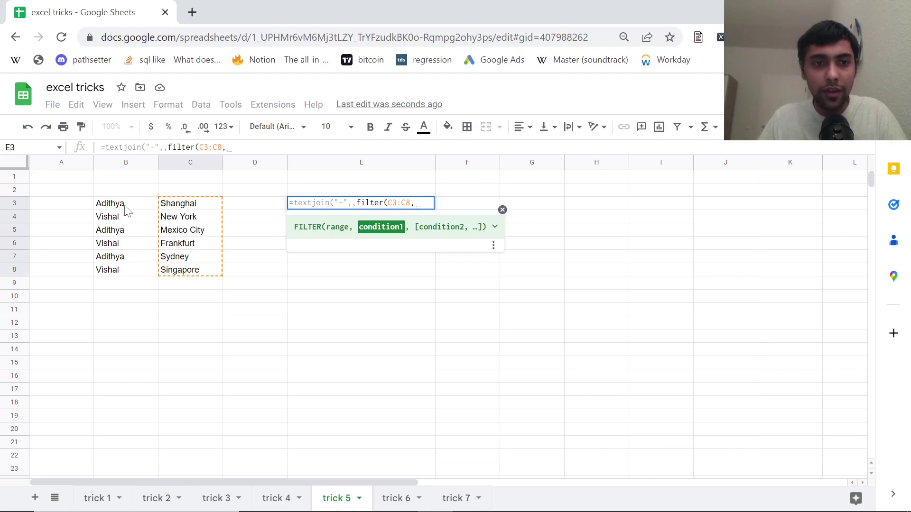
pyautogui.moveTo(128, 208); pyautogui.dragTo(126, 280)
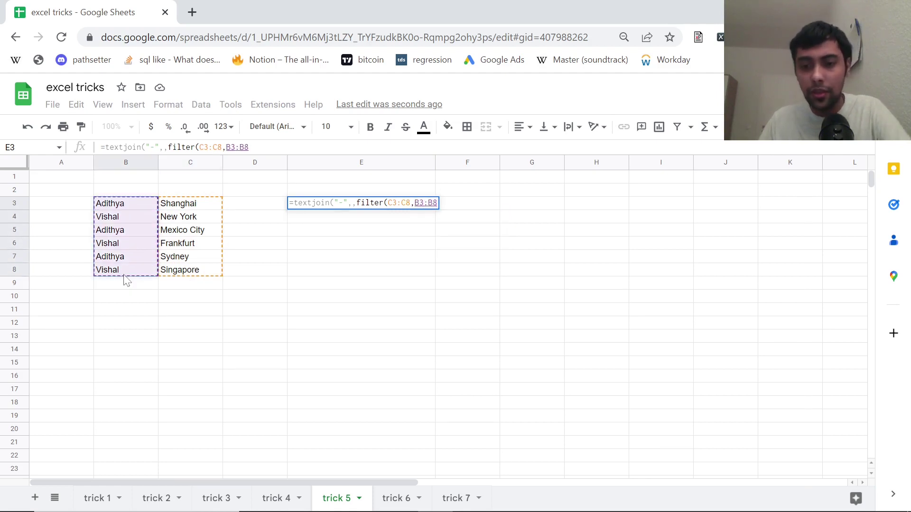
pyautogui.write('="A')
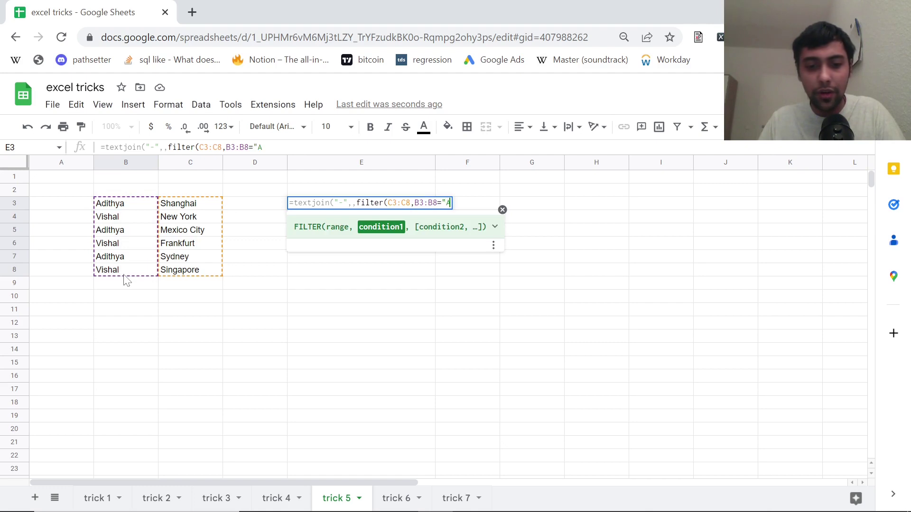
pyautogui.write('dithya")')
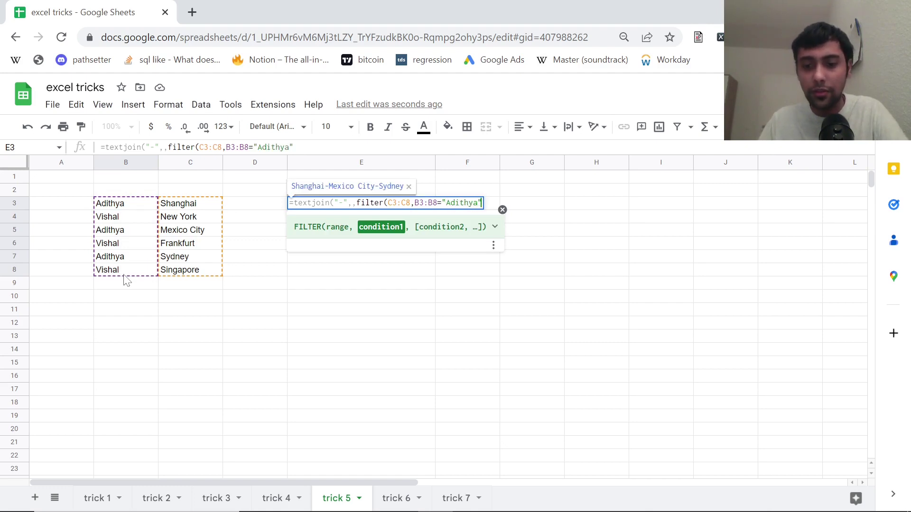
pyautogui.press('Return')
pyautogui.press('Up')
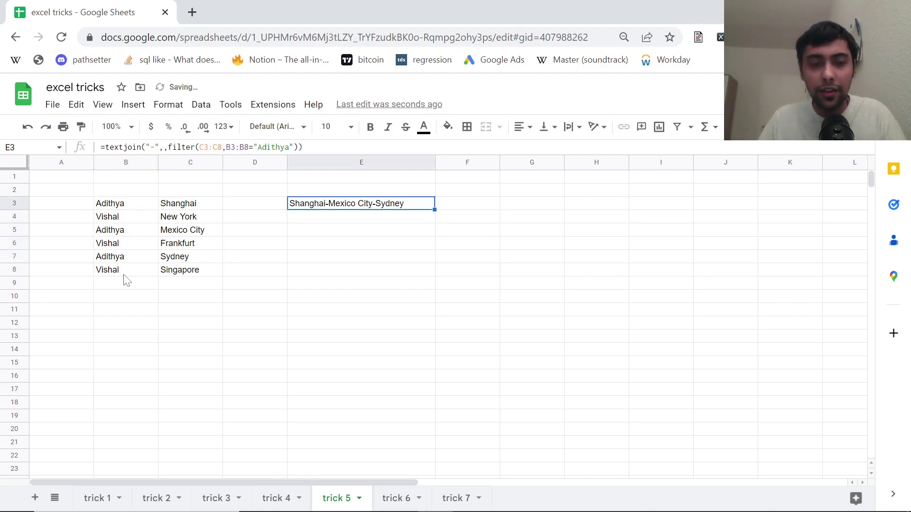
pyautogui.click(173, 208)
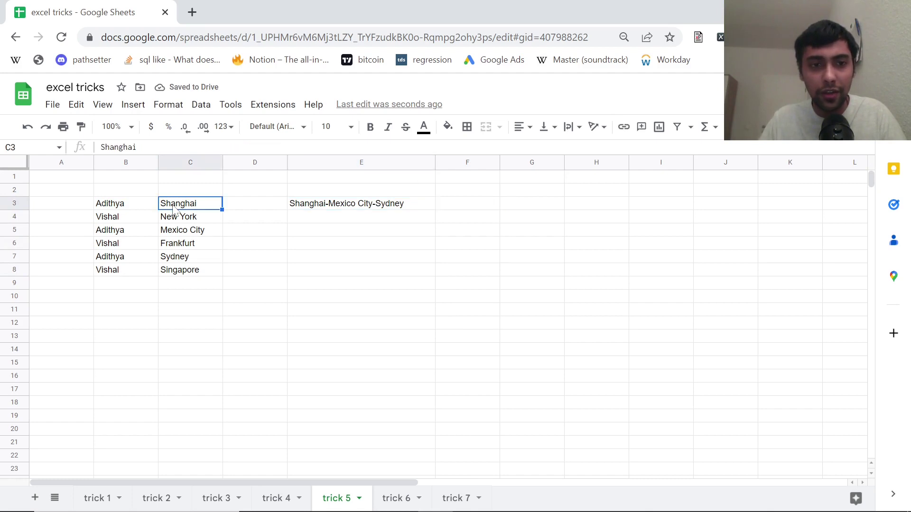
pyautogui.press('Down')
pyautogui.press('Down')
pyautogui.press('Down')
pyautogui.press('Down')
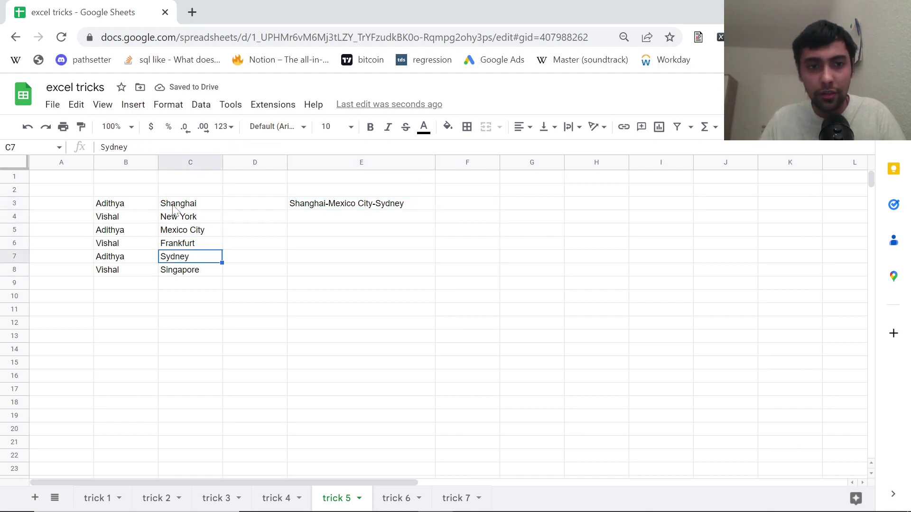
# - Change the name in the FILTER condition of the E3 formula to the name in B4
pyautogui.click(325, 203)
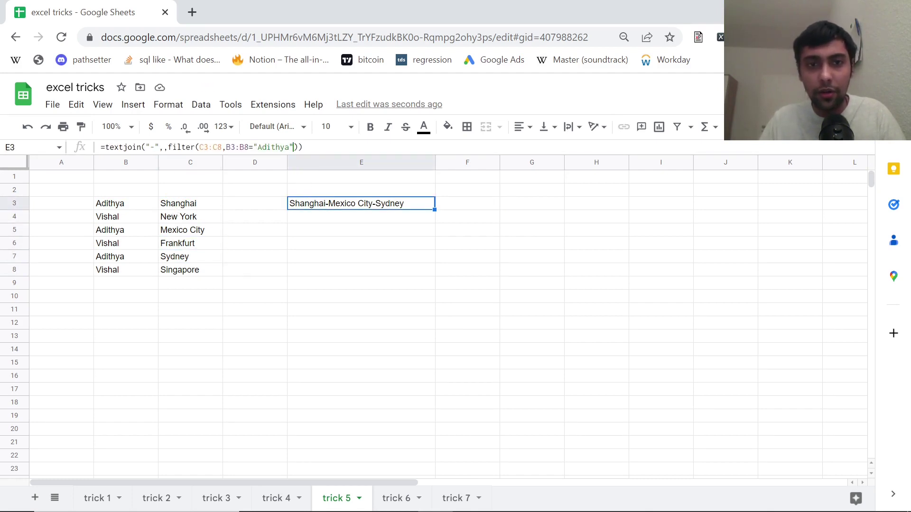
pyautogui.press('Left')
pyautogui.press('BackSpace')
pyautogui.press('BackSpace')
pyautogui.press('BackSpace')
pyautogui.press('BackSpace')
pyautogui.press('BackSpace')
pyautogui.press('BackSpace')
pyautogui.press('BackSpace')
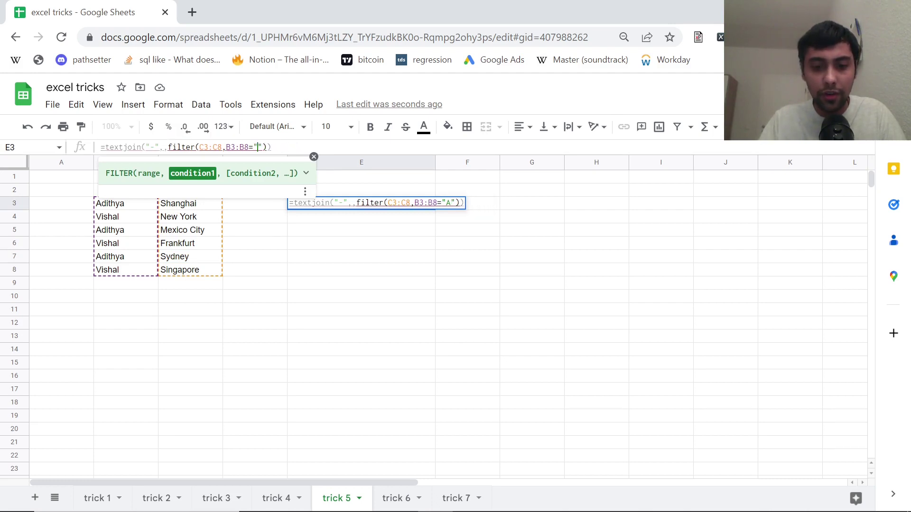
pyautogui.write('Vishal')
pyautogui.press('Return')
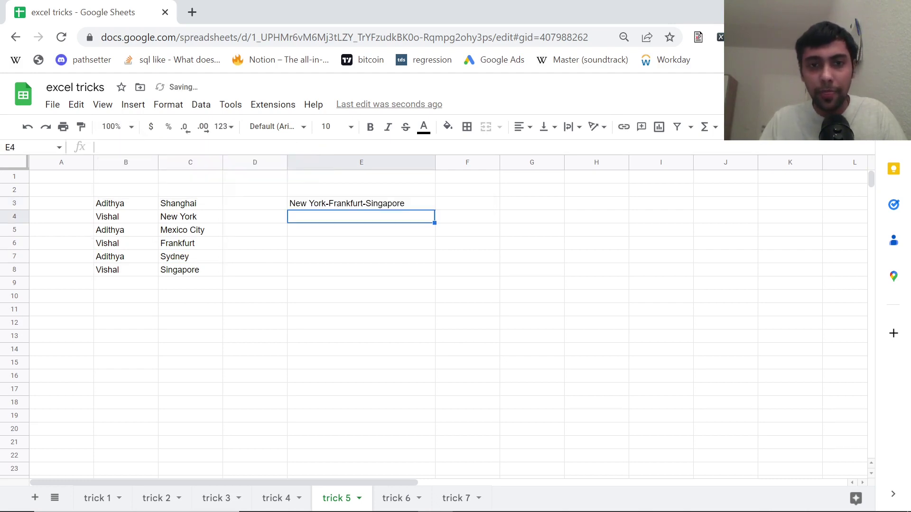
pyautogui.click(361, 203)
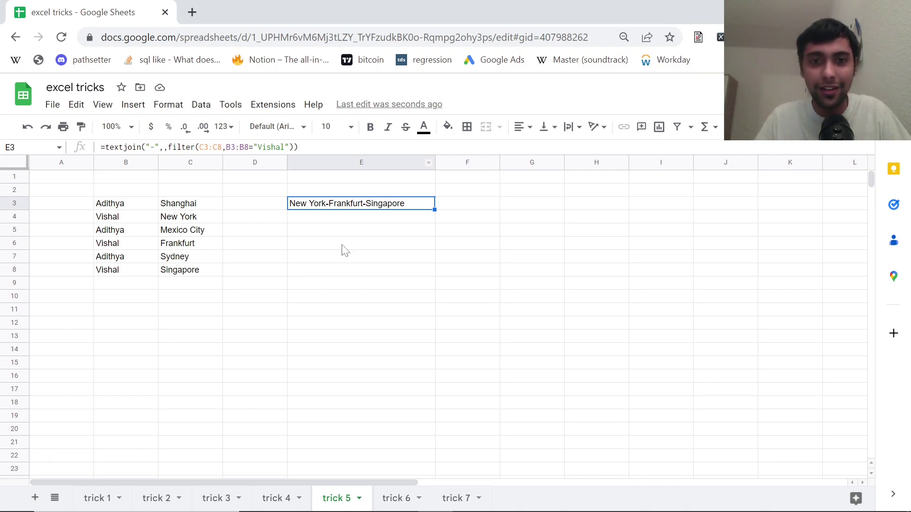
# - On the trick 6 sheet, enter a UNIQUE formula in B10 over the countries in B3:B7
pyautogui.click(400, 497)
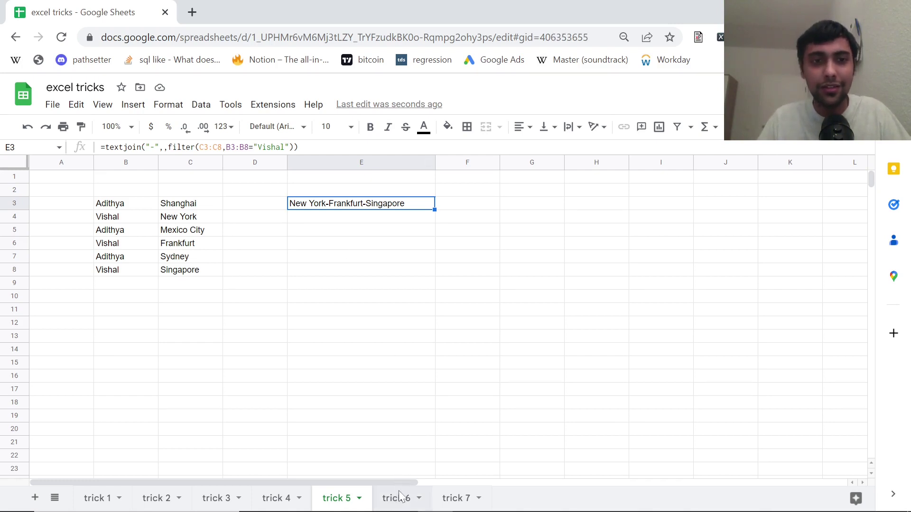
pyautogui.click(127, 301)
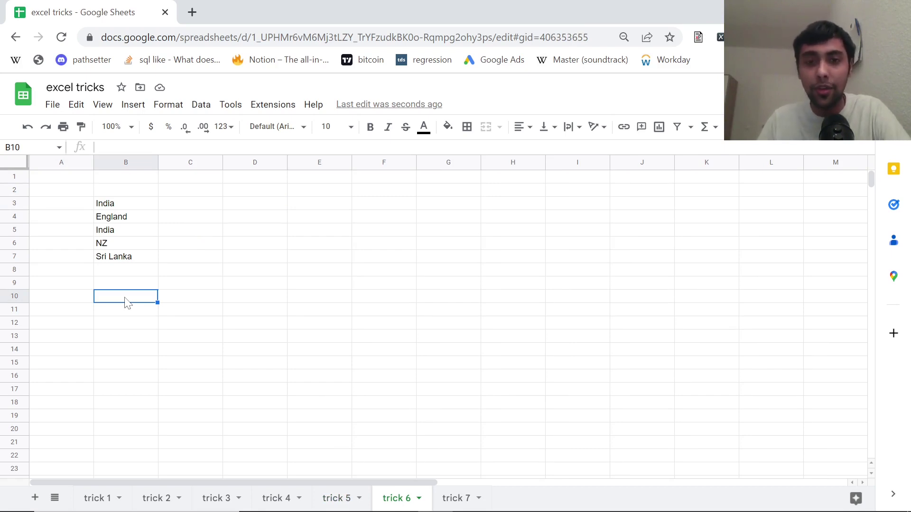
pyautogui.write('=un')
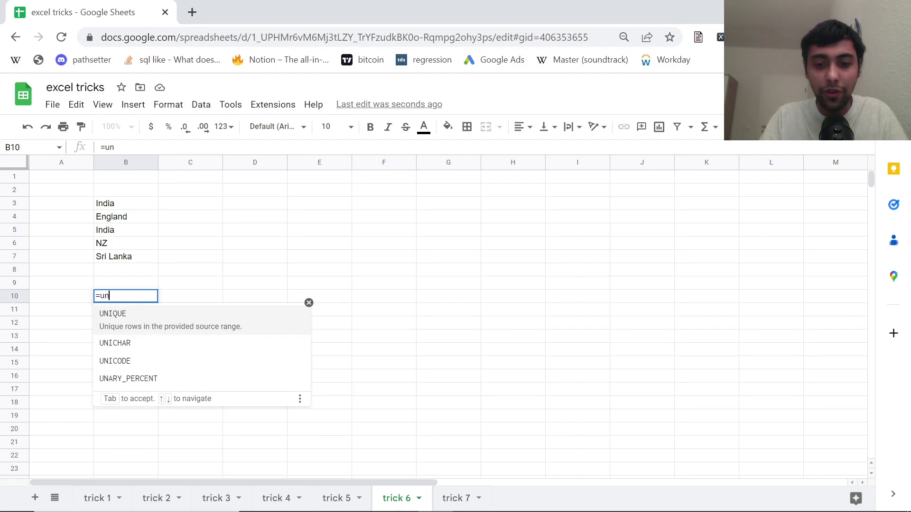
pyautogui.write('ique(')
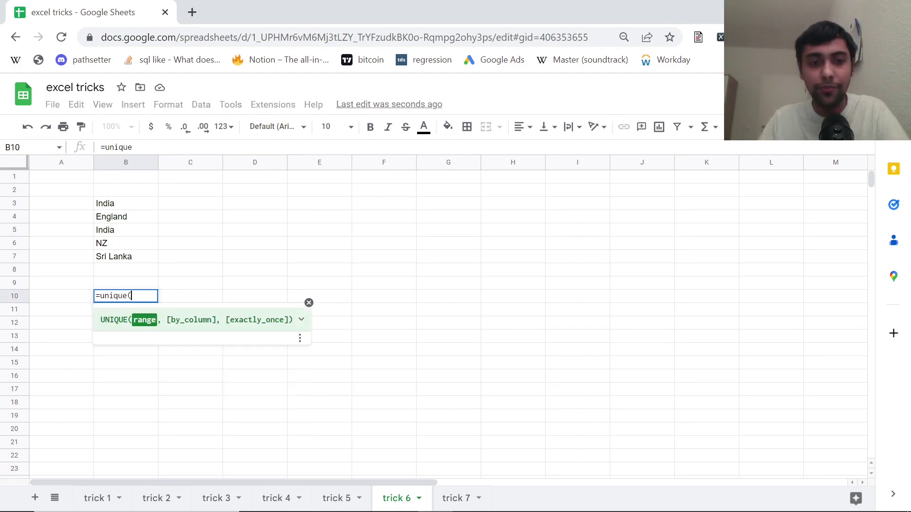
pyautogui.moveTo(147, 210); pyautogui.dragTo(147, 254)
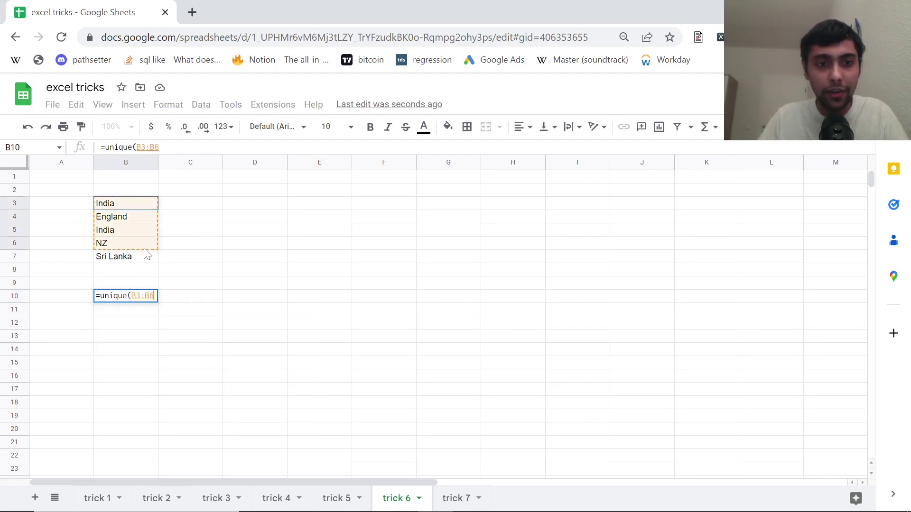
pyautogui.press('Return')
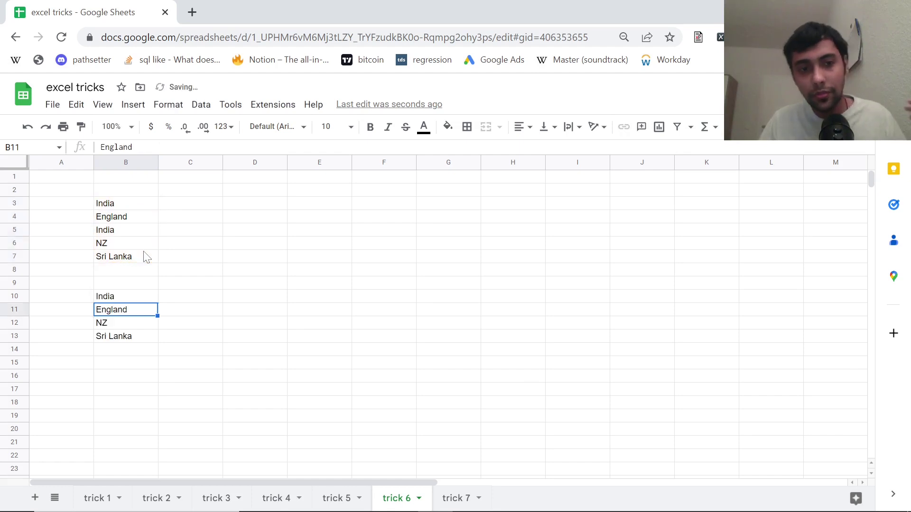
# - Compare the unique countries in B10:B13 with the source list in B3:B7 and review the B10 formula
pyautogui.press('Up')
pyautogui.press('Down')
pyautogui.press('Down')
pyautogui.press('Up')
pyautogui.press('Up')
pyautogui.press('Down')
pyautogui.press('Down')
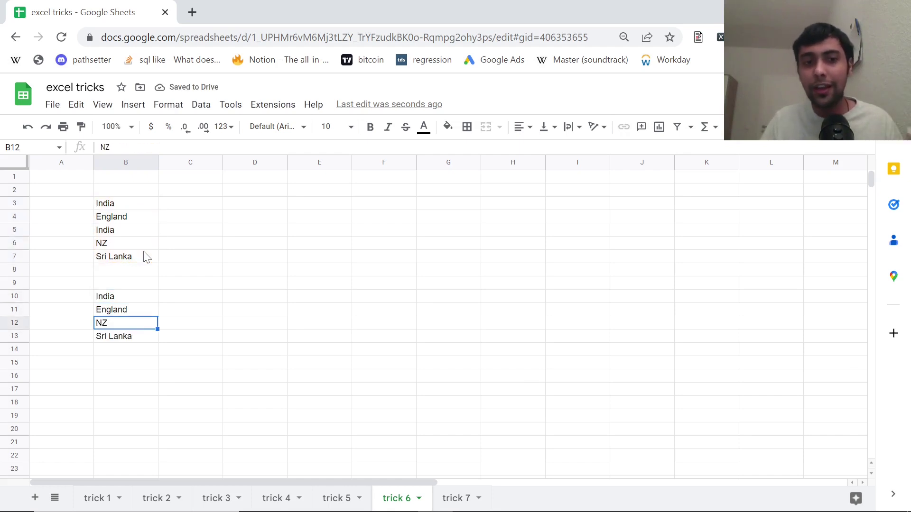
pyautogui.press('Down')
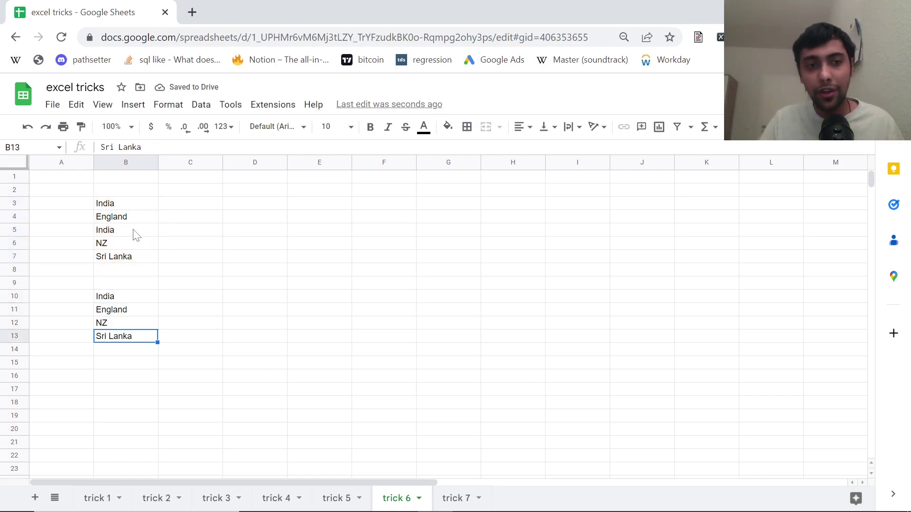
pyautogui.click(135, 234)
pyautogui.press('Down')
pyautogui.press('Down')
pyautogui.press('Down')
pyautogui.press('Down')
pyautogui.press('Down')
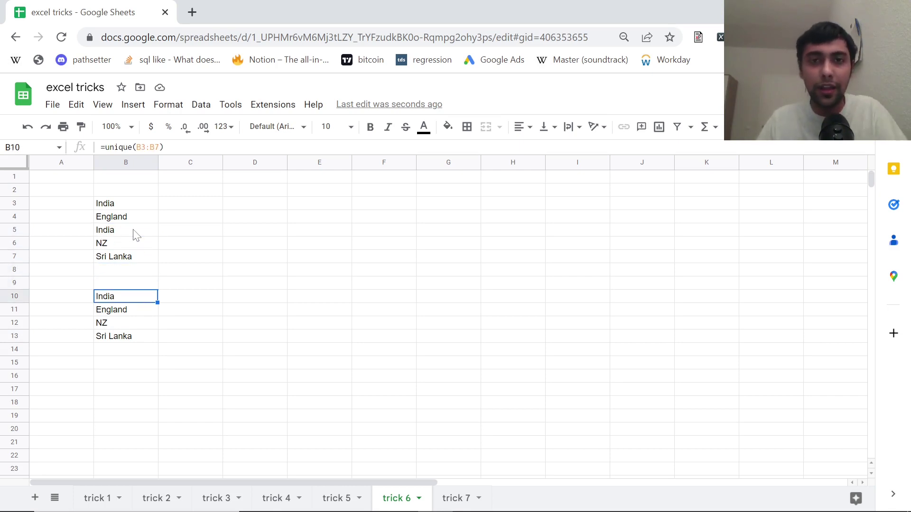
# - Enter a COUNTUNIQUE formula in C10 over B3:B7 and review the count
pyautogui.click(208, 299)
pyautogui.write('=co')
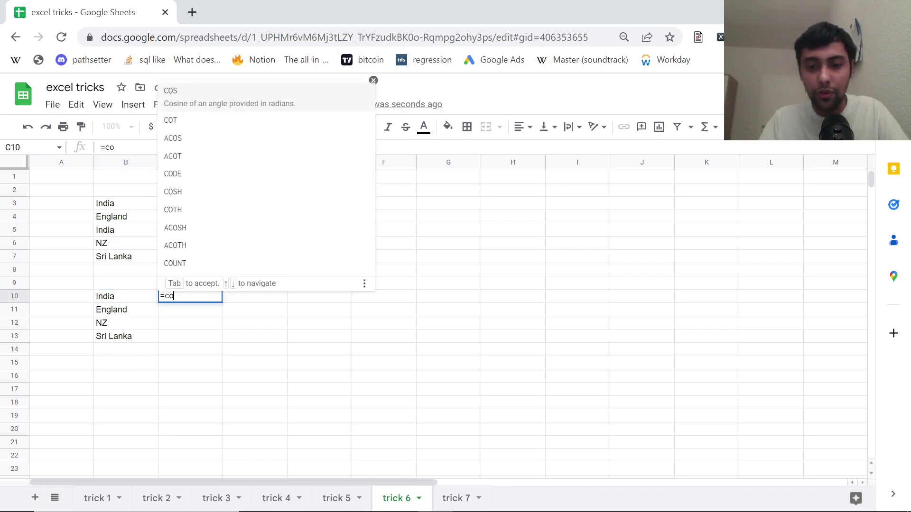
pyautogui.write('untunique(')
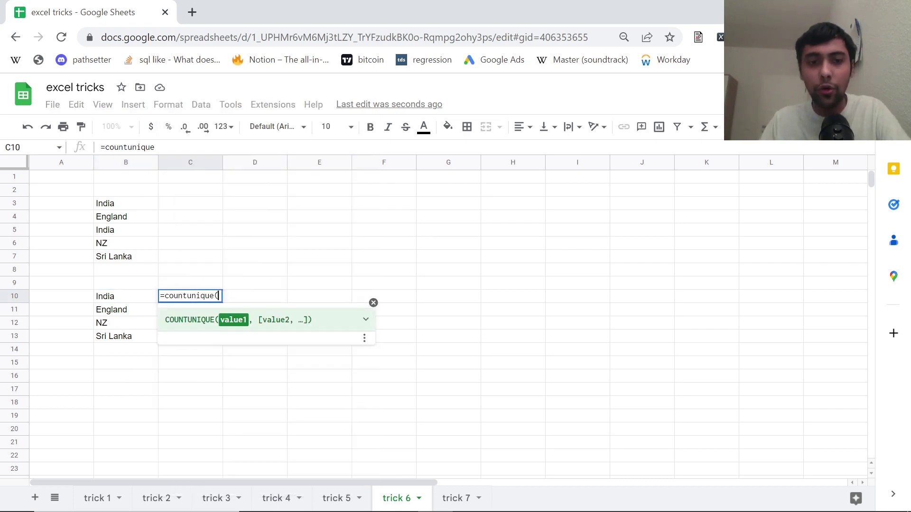
pyautogui.press('Tab')
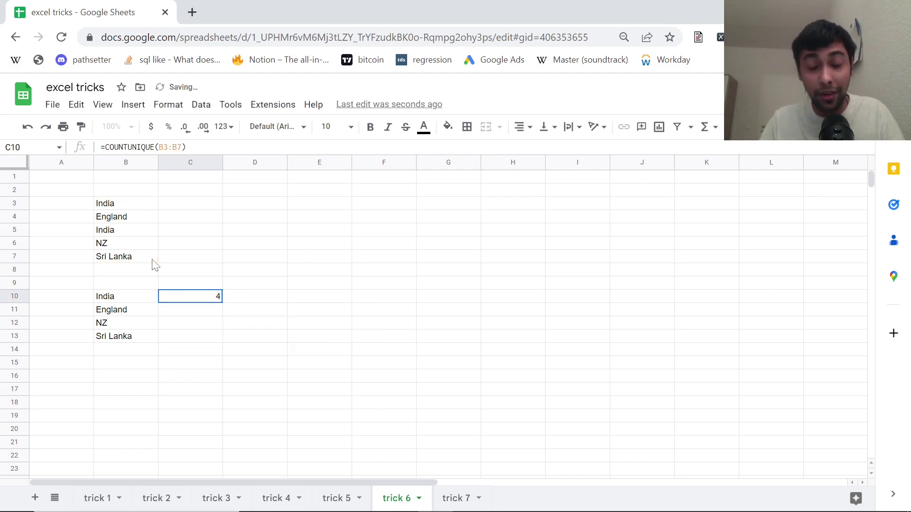
pyautogui.press('Down')
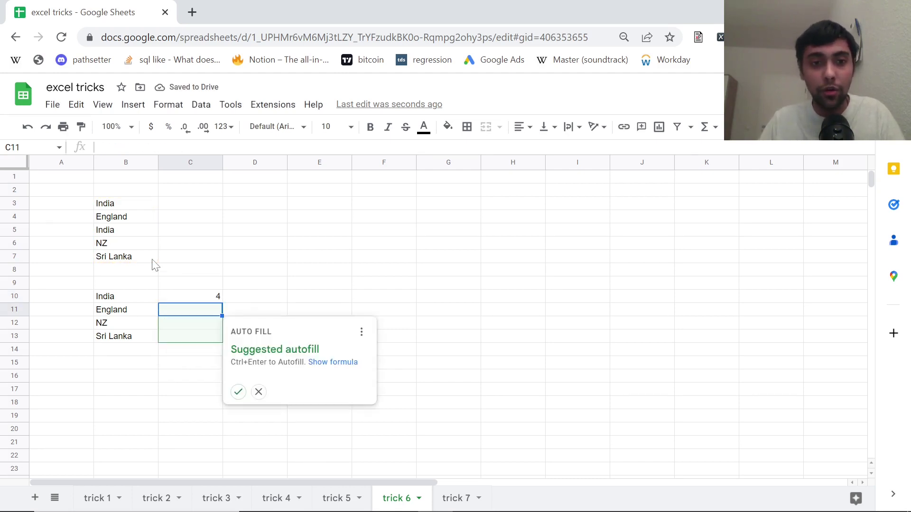
pyautogui.press('Up')
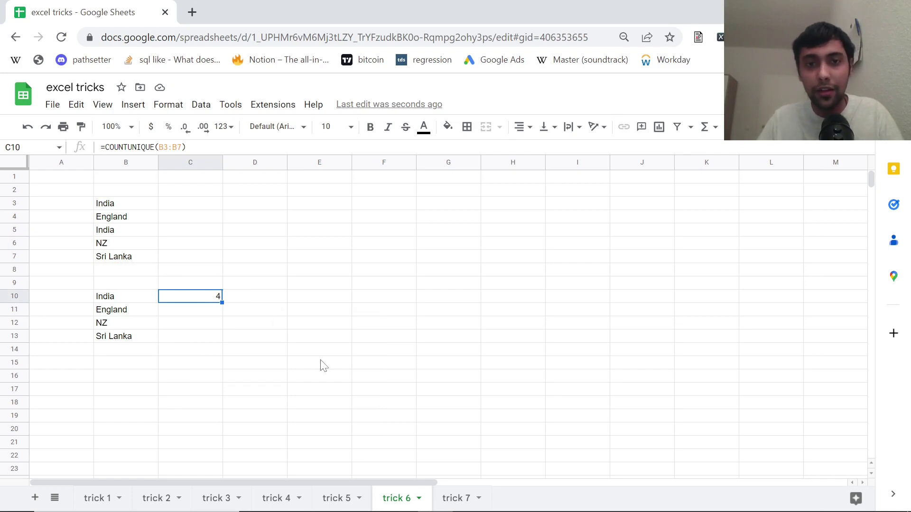
# - On the trick 7 sheet, start a LAMBDA formula in C7 with parameters x and y and the expression x+1.2*y
pyautogui.click(460, 499)
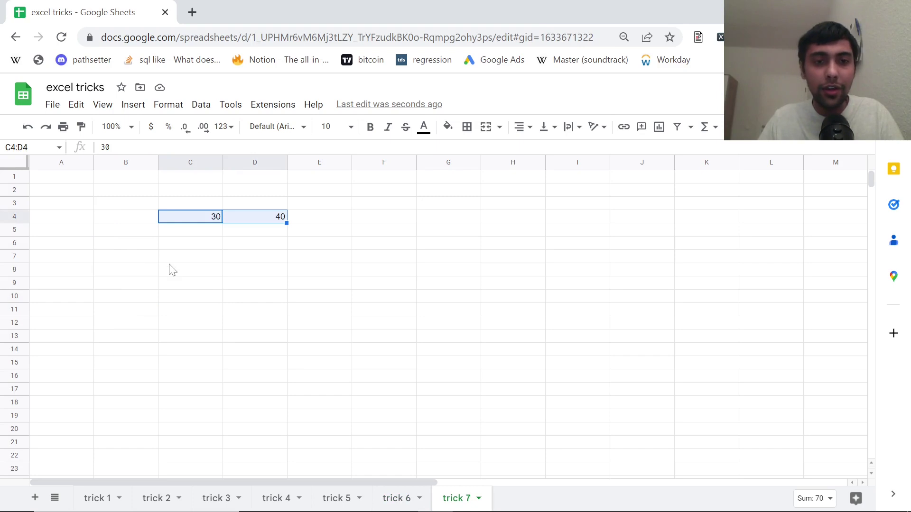
pyautogui.click(170, 261)
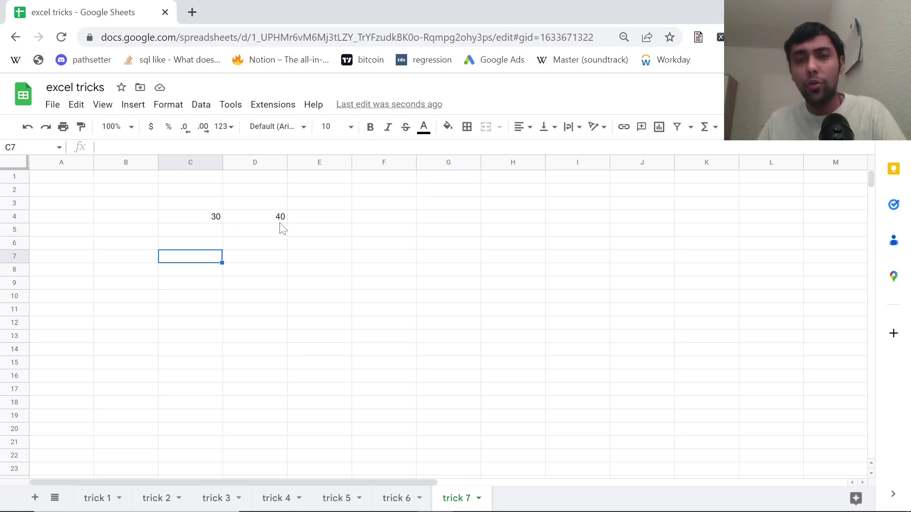
pyautogui.write('=')
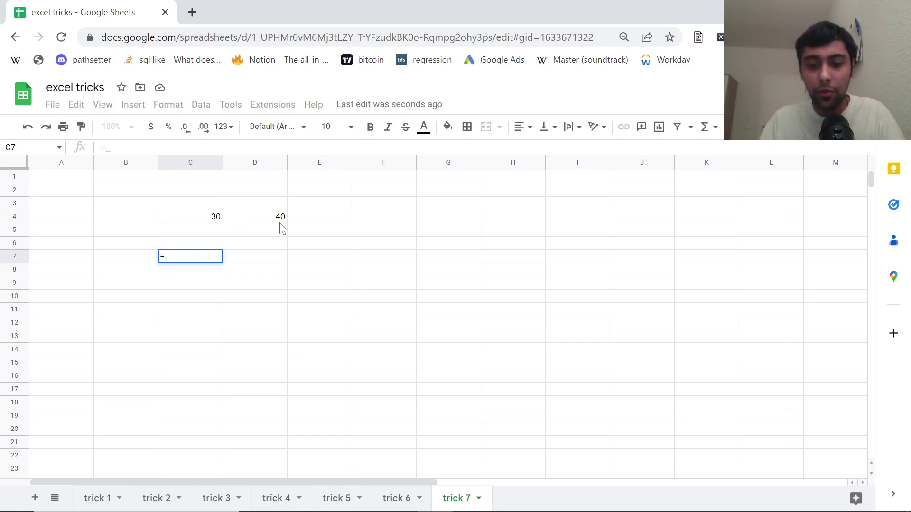
pyautogui.write('lambda(')
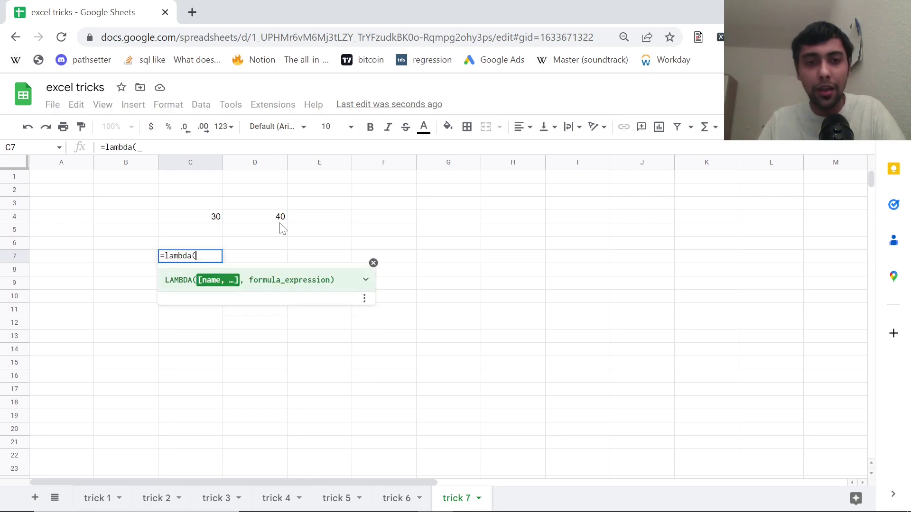
pyautogui.write('x,y,')
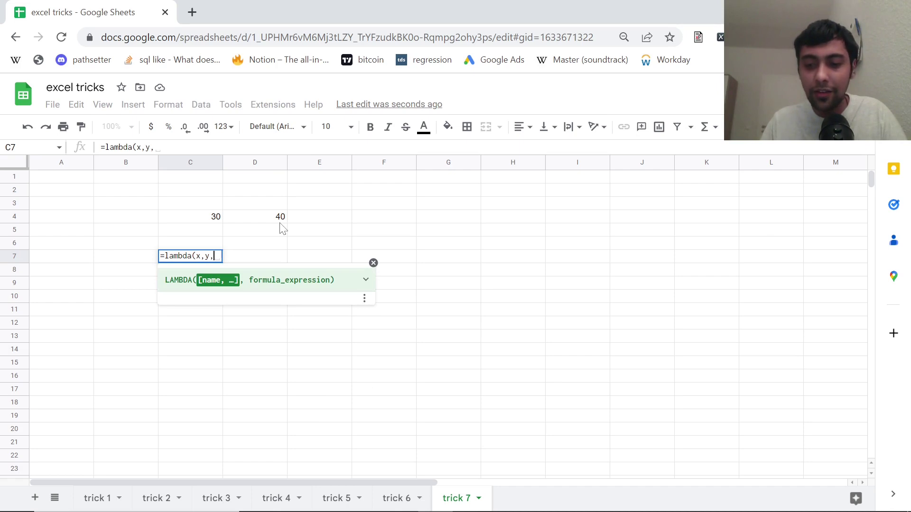
pyautogui.write('x+1.')
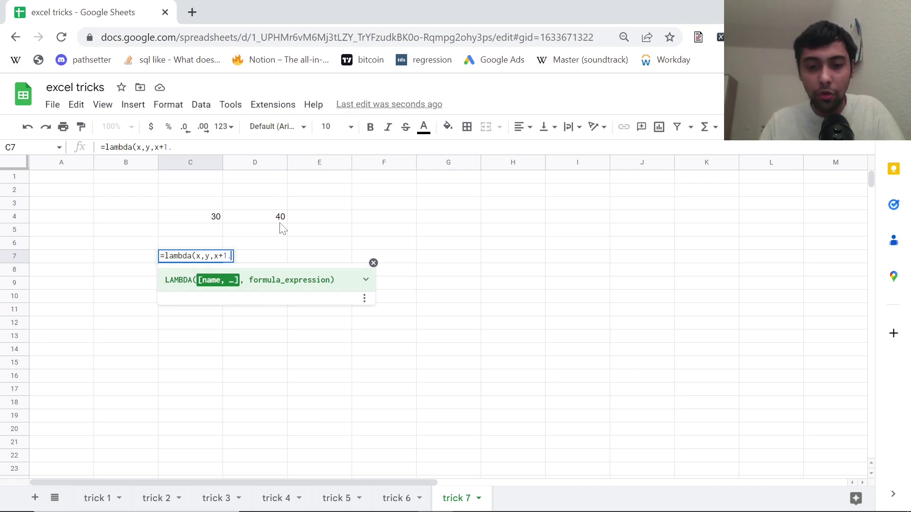
pyautogui.write('2*y')
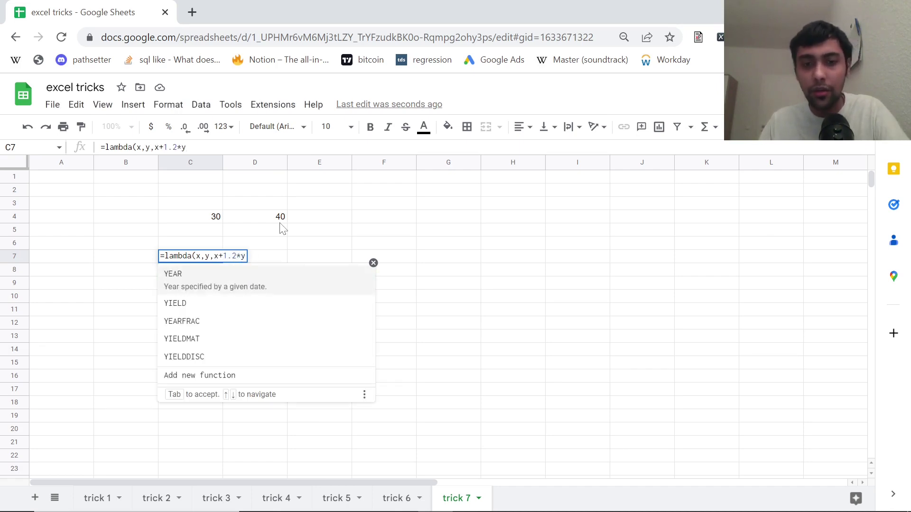
pyautogui.write(')(')
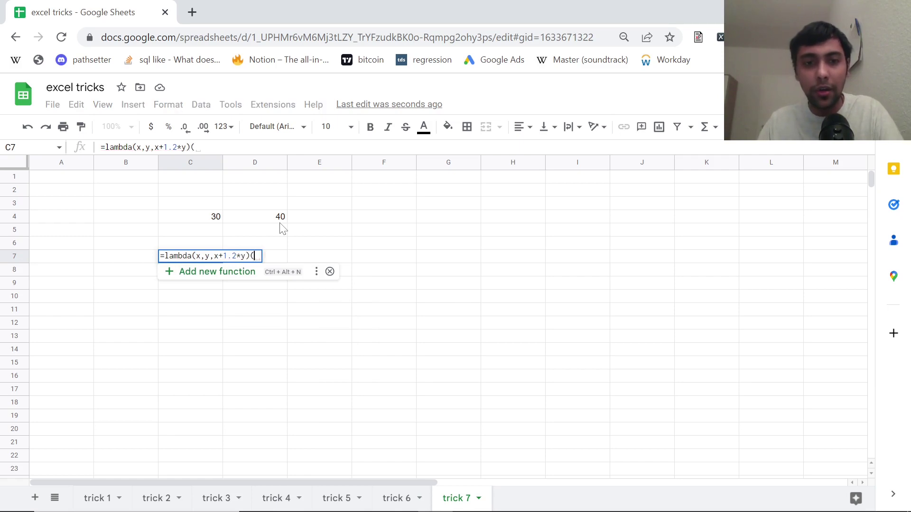
# - Complete the C7 LAMBDA formula by passing C4 and D4 as its arguments, and check the result
pyautogui.click(213, 223)
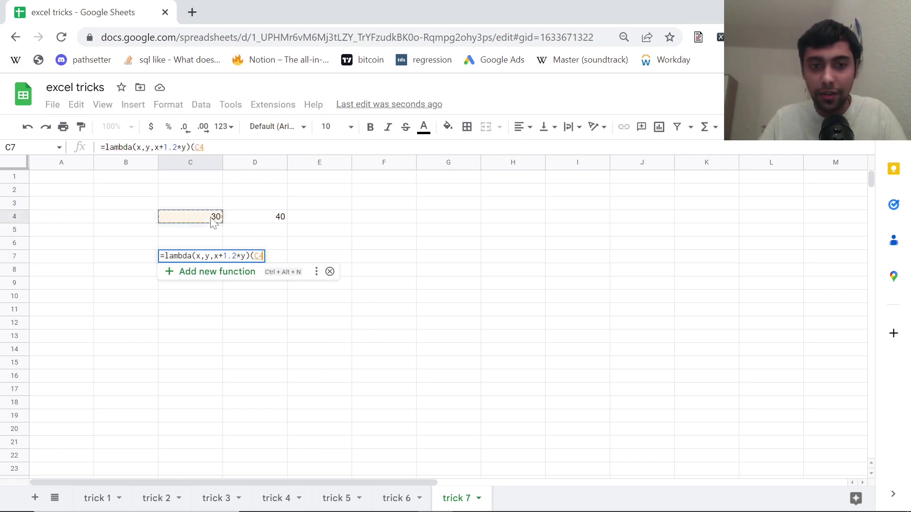
pyautogui.write(',')
pyautogui.click(257, 219)
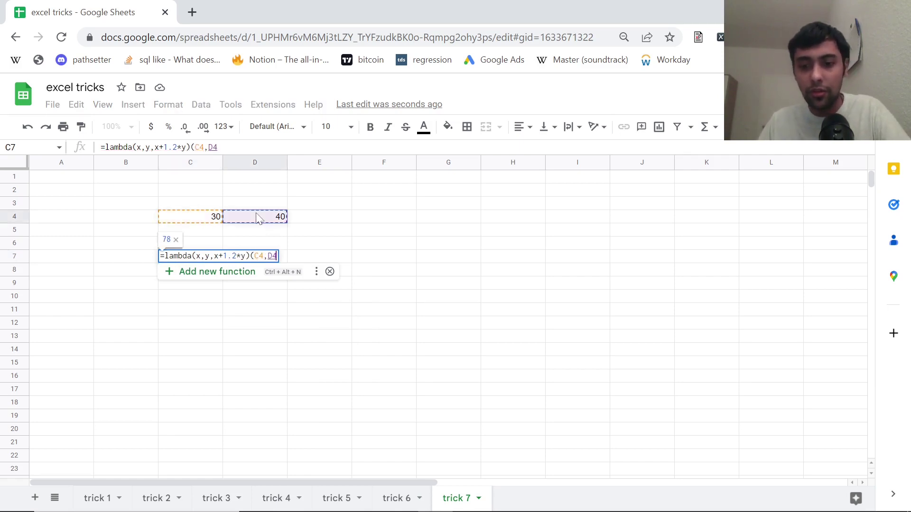
pyautogui.write(')')
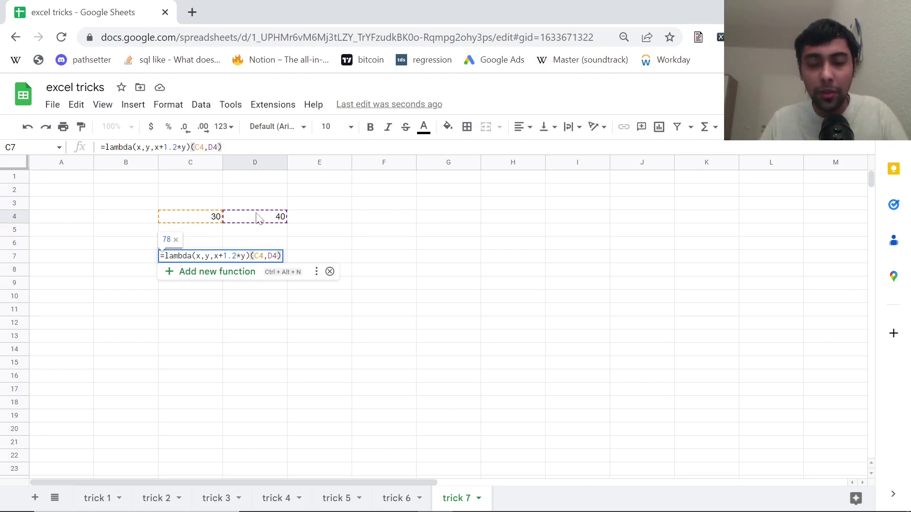
pyautogui.press('Return')
pyautogui.press('Up')
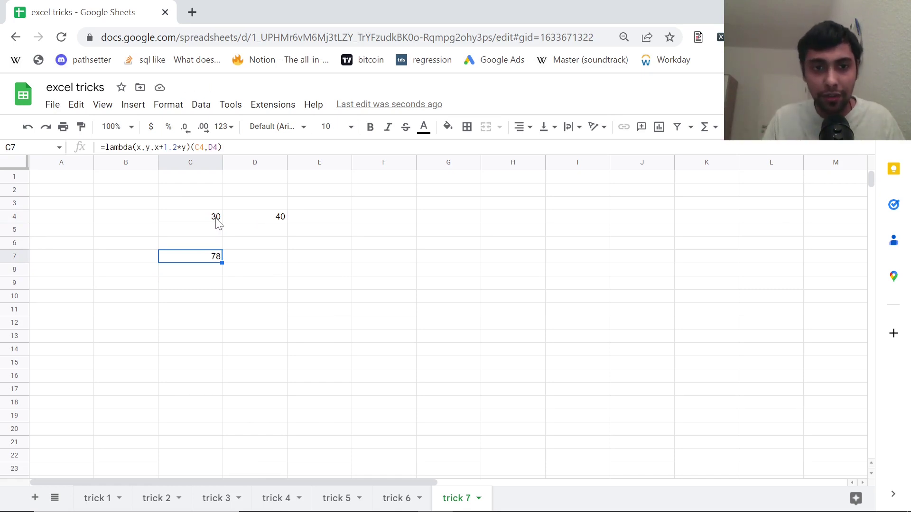
# - Set C4 to 20 and D4 to 30, and check the recalculated LAMBDA result in C7
pyautogui.click(217, 222)
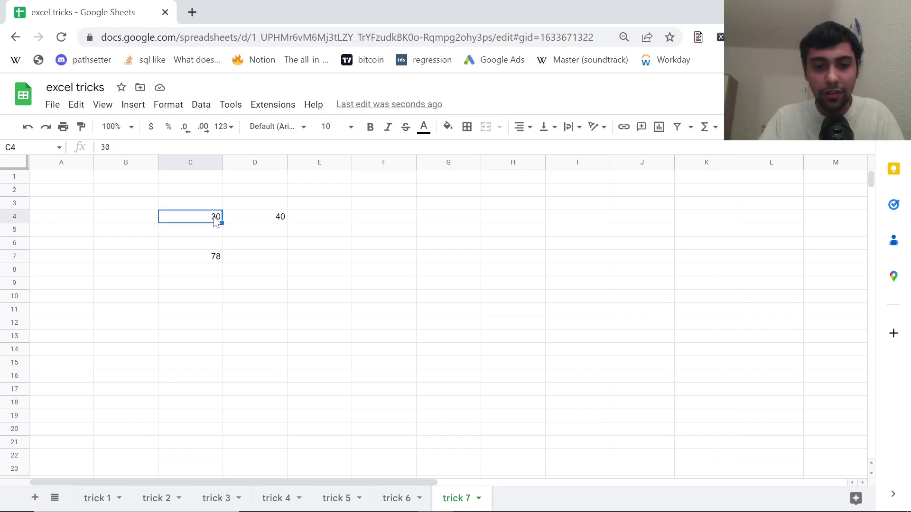
pyautogui.write('20')
pyautogui.press('Tab')
pyautogui.write('30')
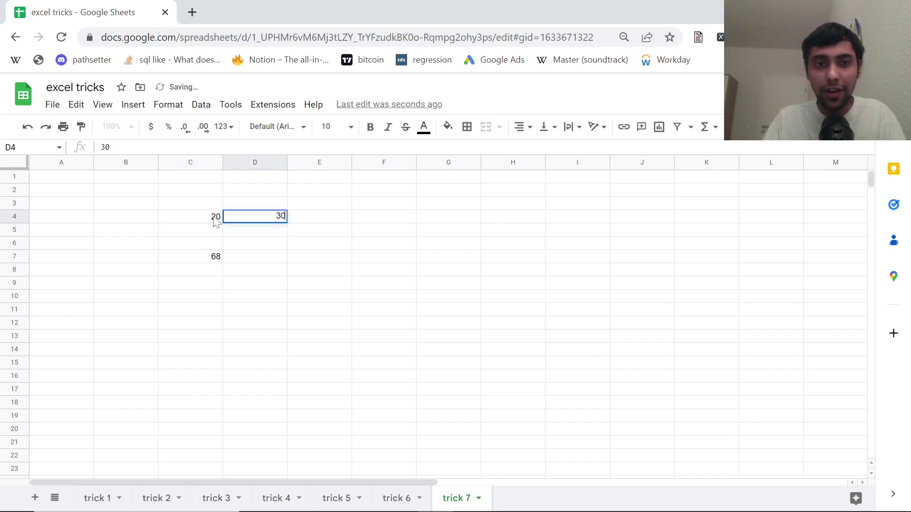
pyautogui.press('Return')
pyautogui.press('Left')
pyautogui.press('Down')
pyautogui.press('Down')
pyautogui.press('Down')
pyautogui.press('Up')
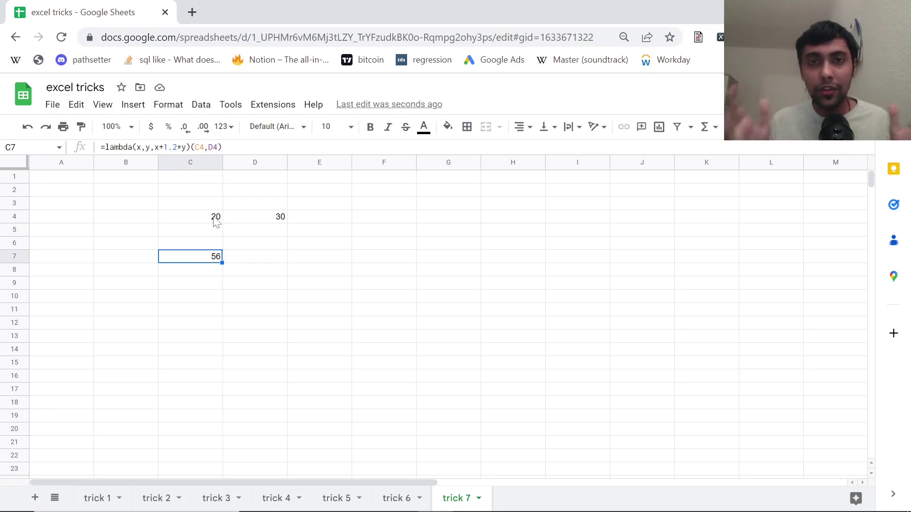
# - Set C4 to 10 and check the updated LAMBDA result in C7
pyautogui.click(216, 222)
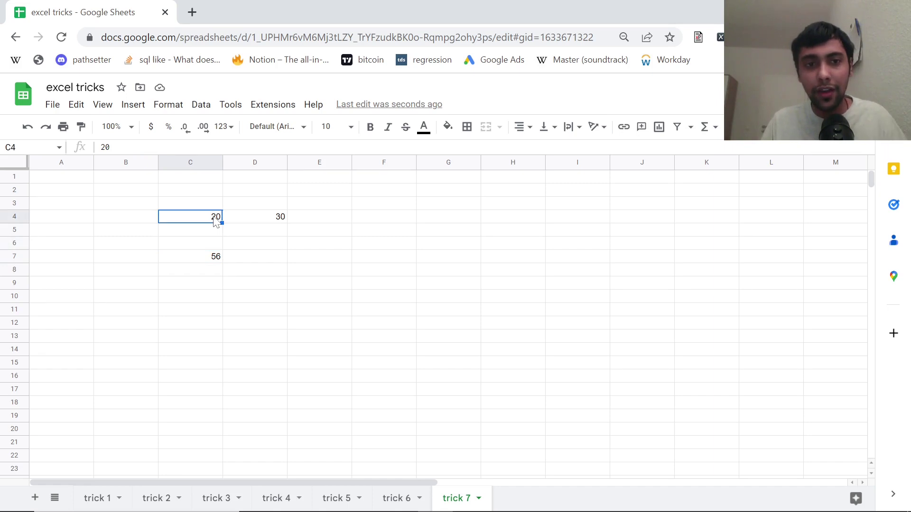
pyautogui.write('10')
pyautogui.press('Return')
pyautogui.press('Down')
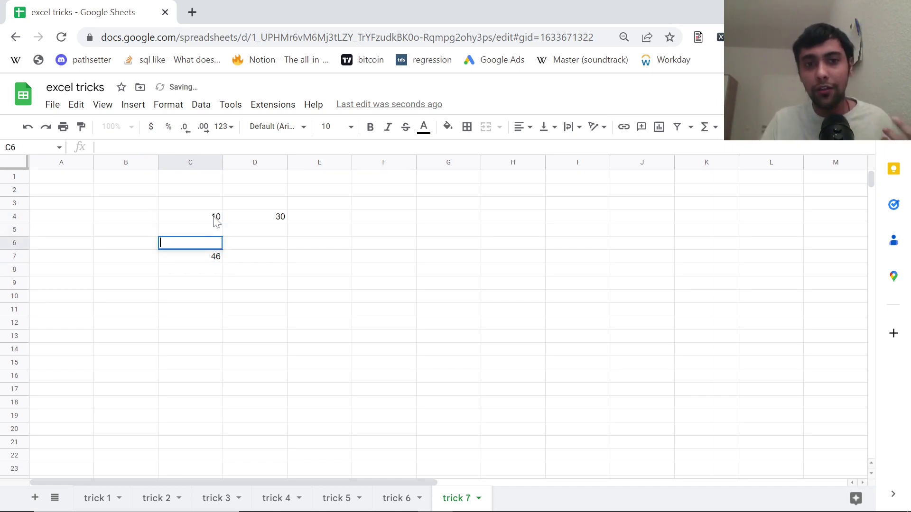
pyautogui.press('Return')
pyautogui.press('Return')
pyautogui.press('Return')
pyautogui.press('Return')
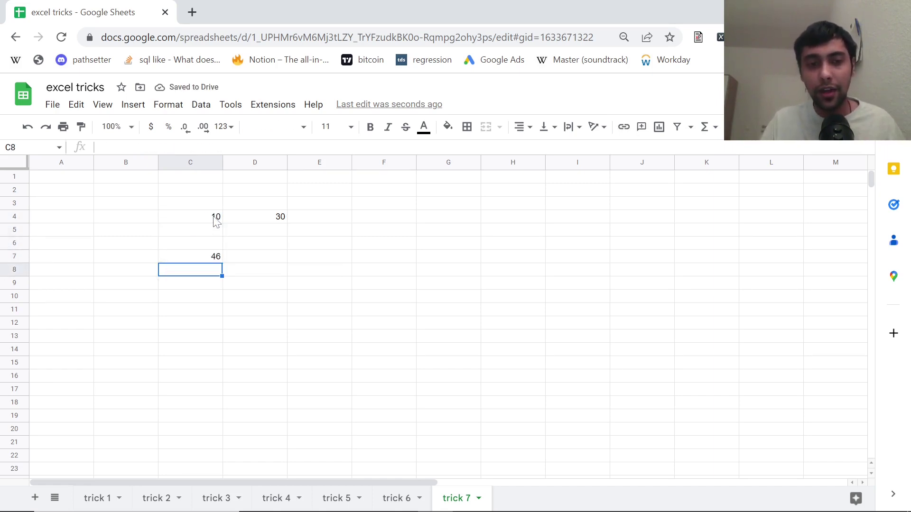